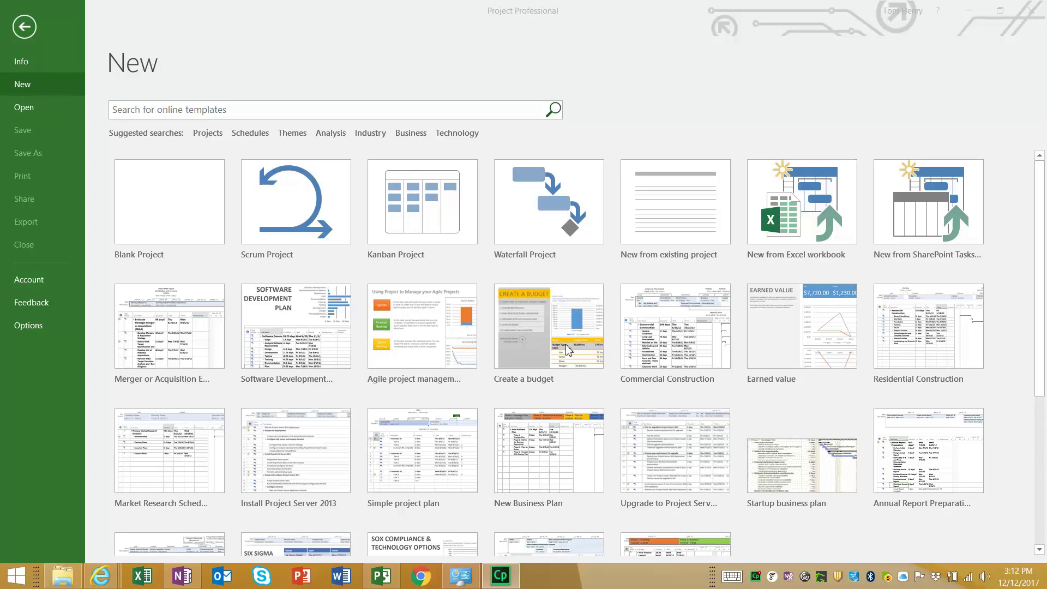
Create a new blank project and display the project-level property commands
click(25, 27)
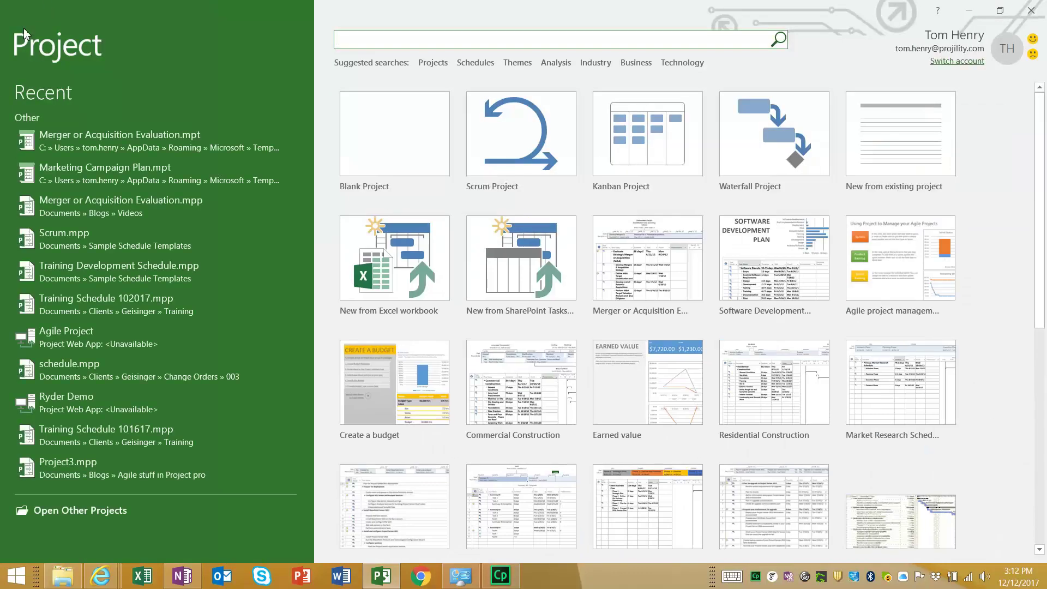
click(77, 511)
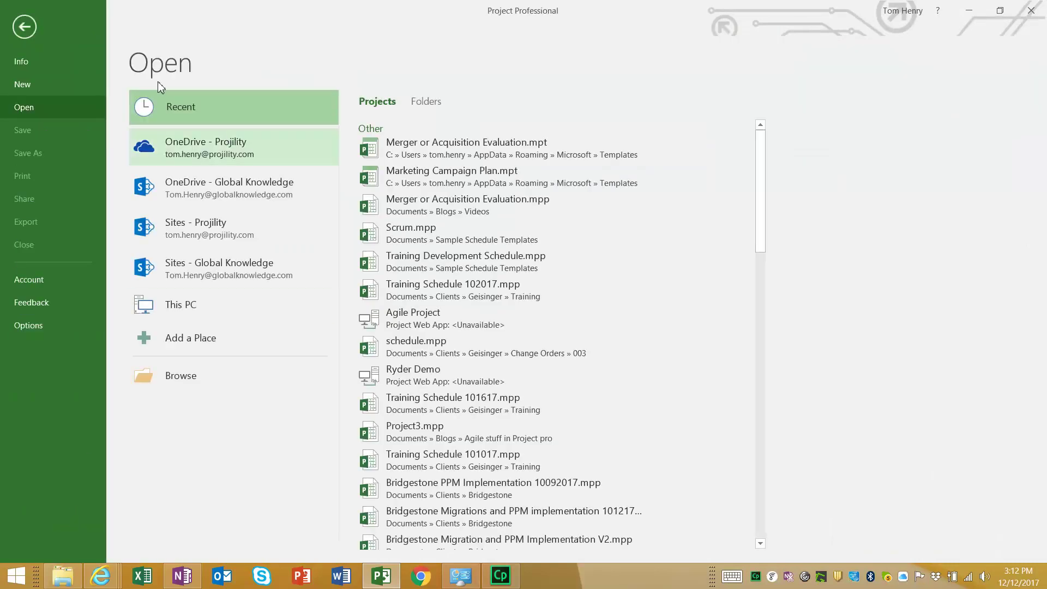
click(58, 85)
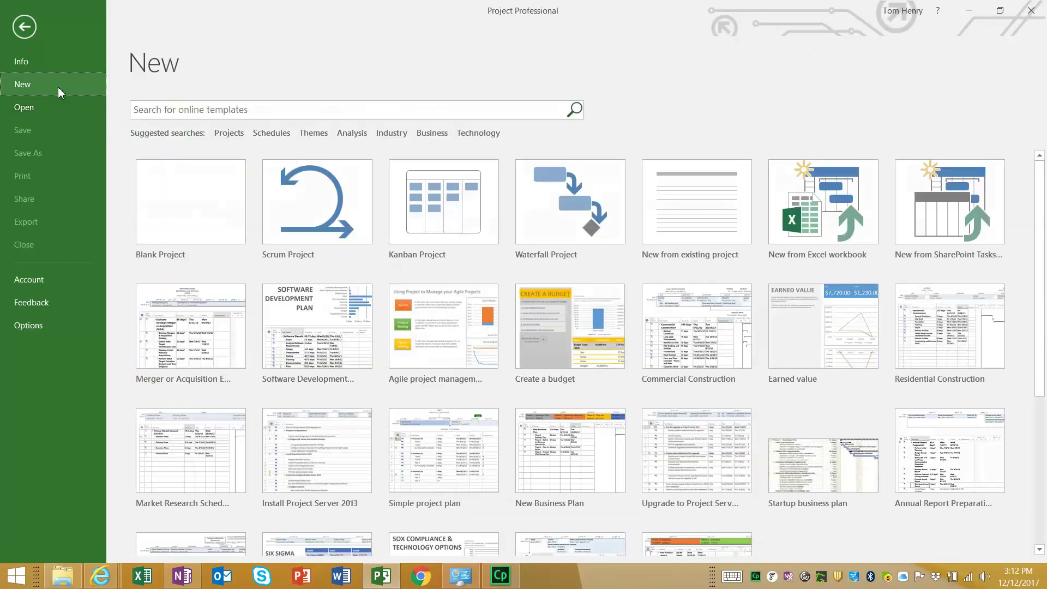
click(185, 177)
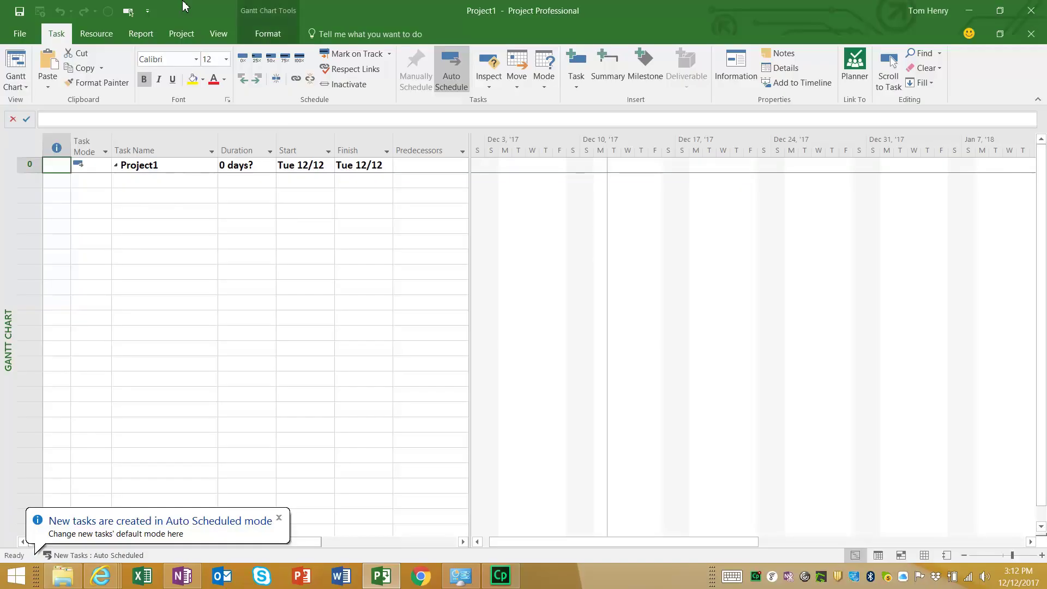
click(183, 35)
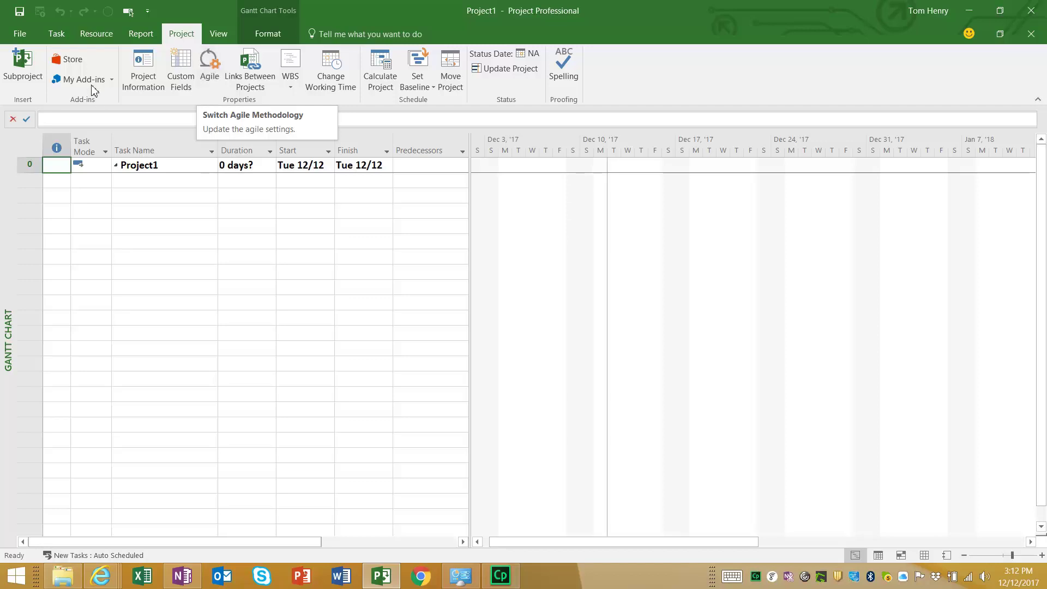
Create a project from the Merger or Acquisition Evaluation template with today's start date
click(16, 36)
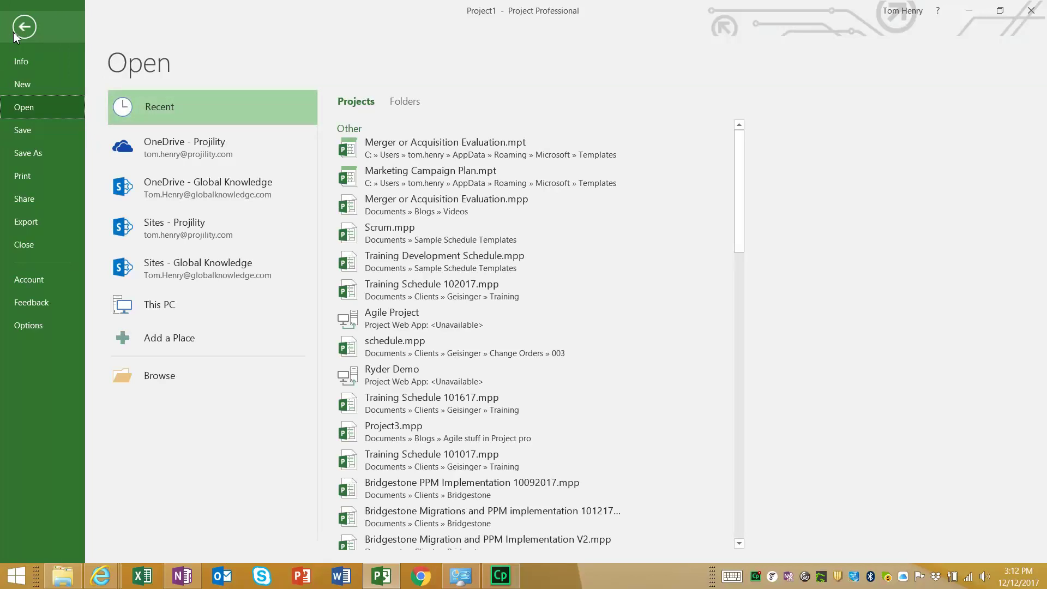
click(27, 85)
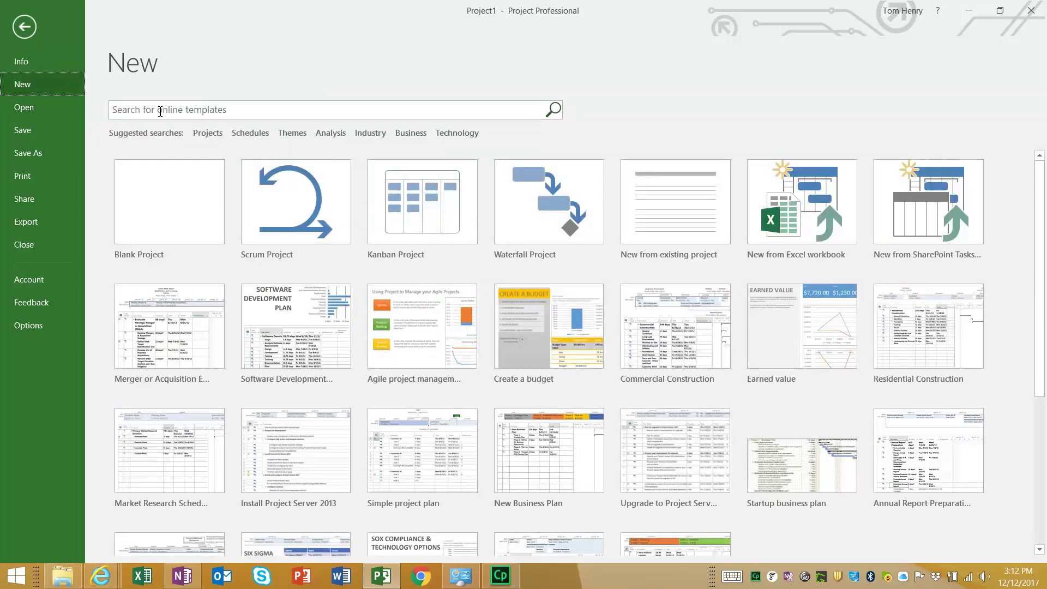
scroll(241, 305, down, 1)
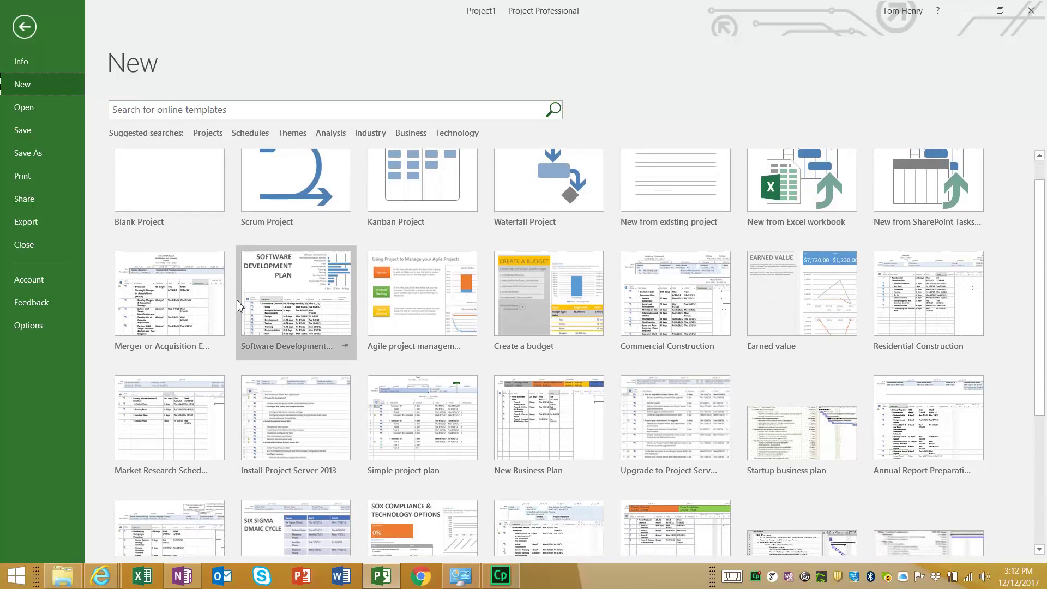
click(174, 304)
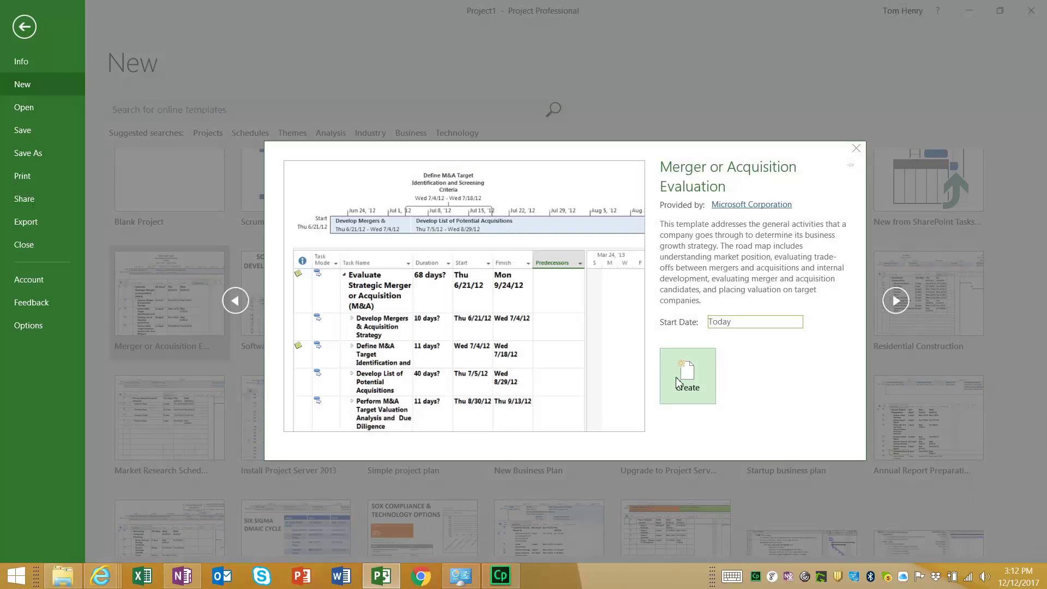
click(698, 376)
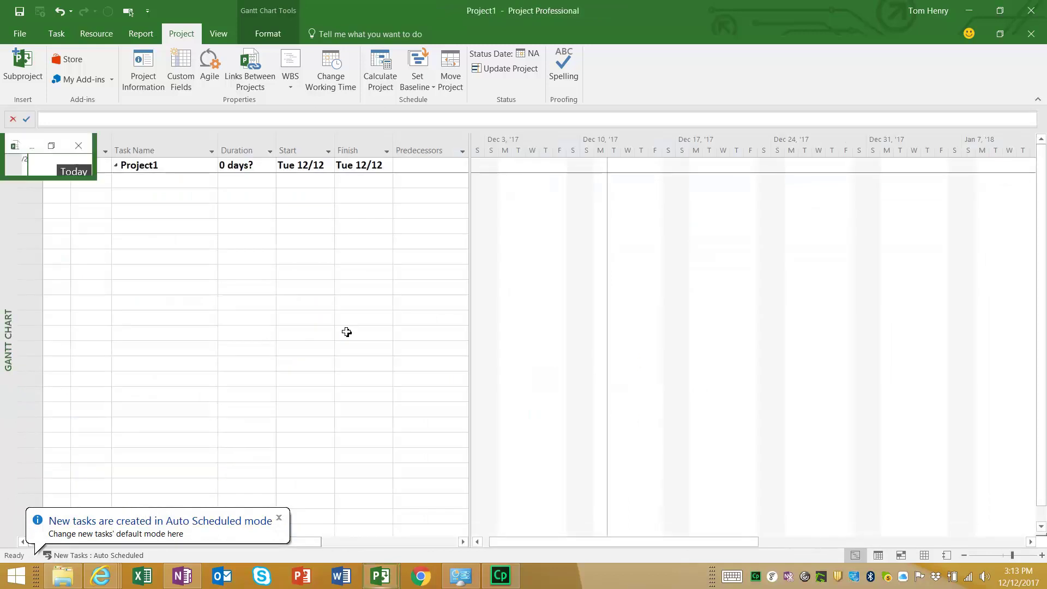
drag(346, 331, 474, 327)
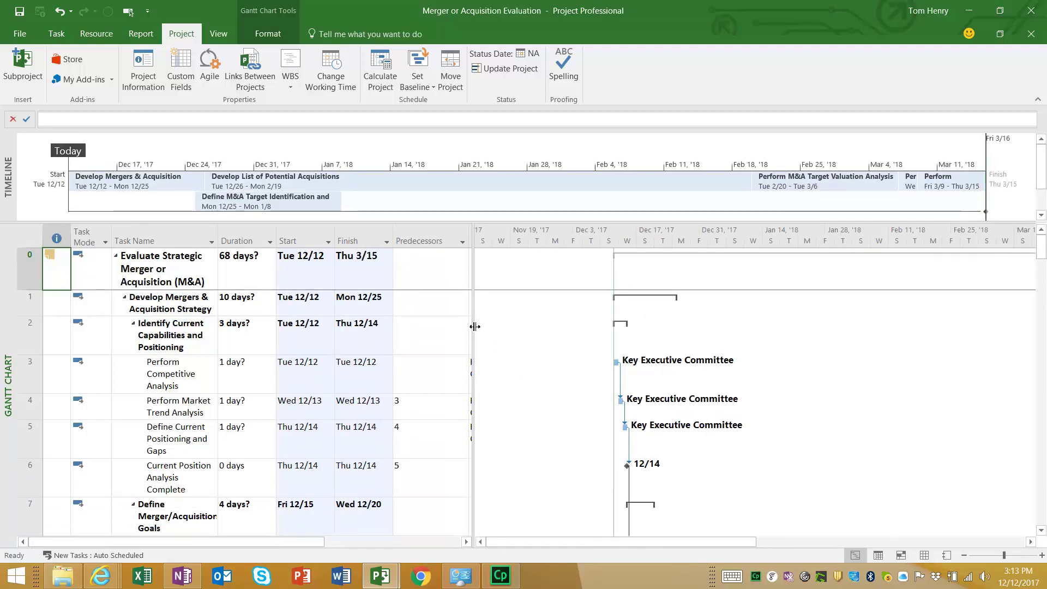
Set the project's start date to Monday, January 1, 2018
click(144, 70)
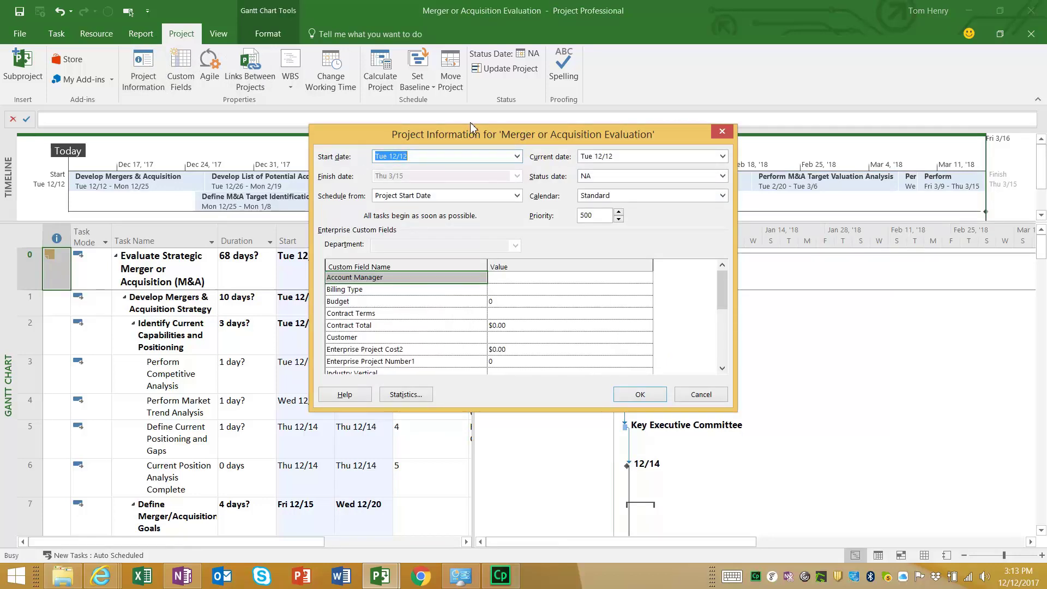
click(517, 157)
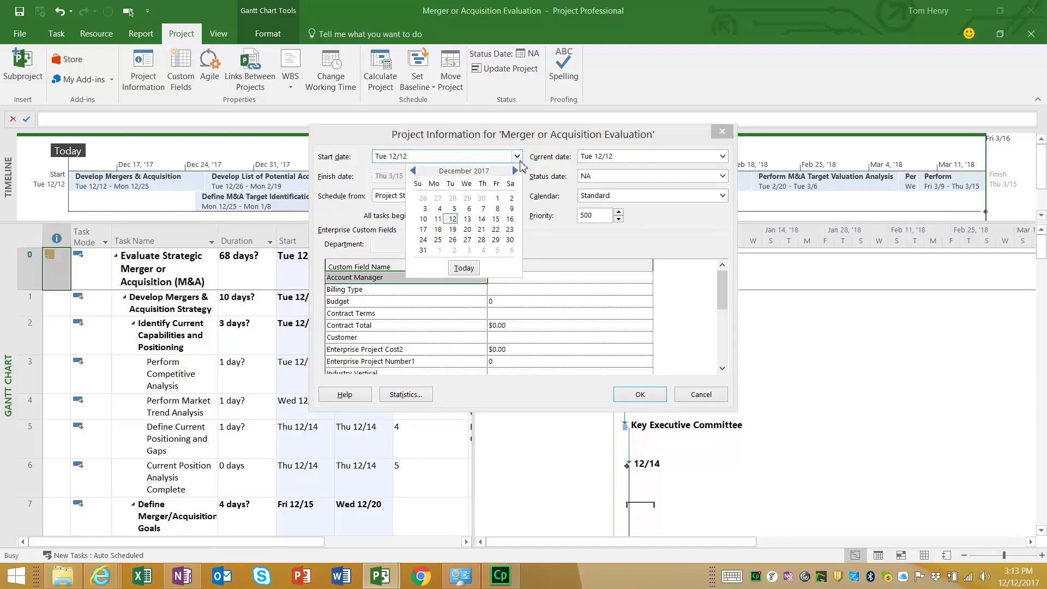
click(515, 171)
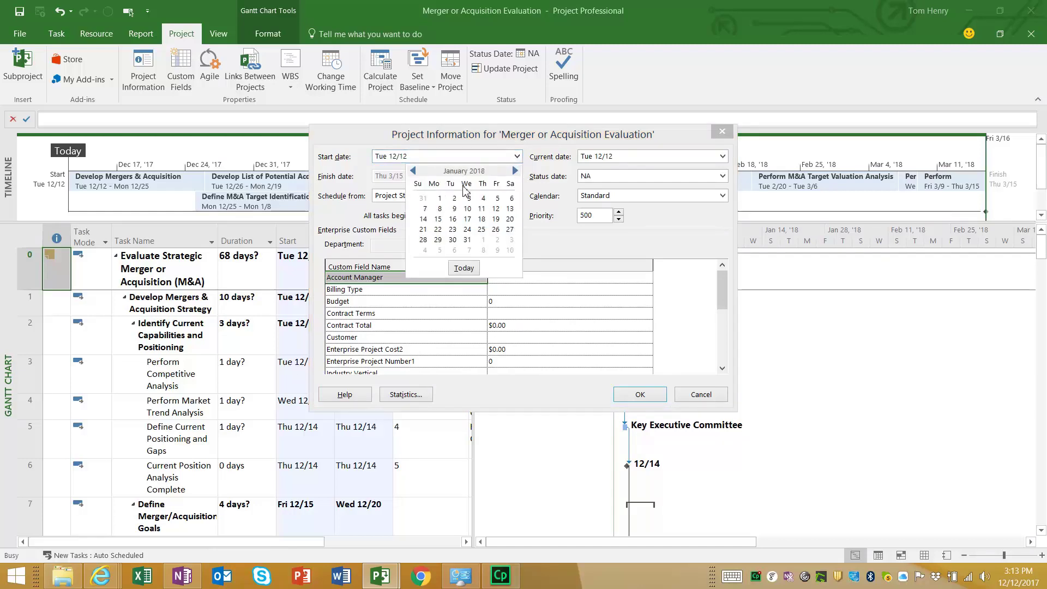
click(439, 200)
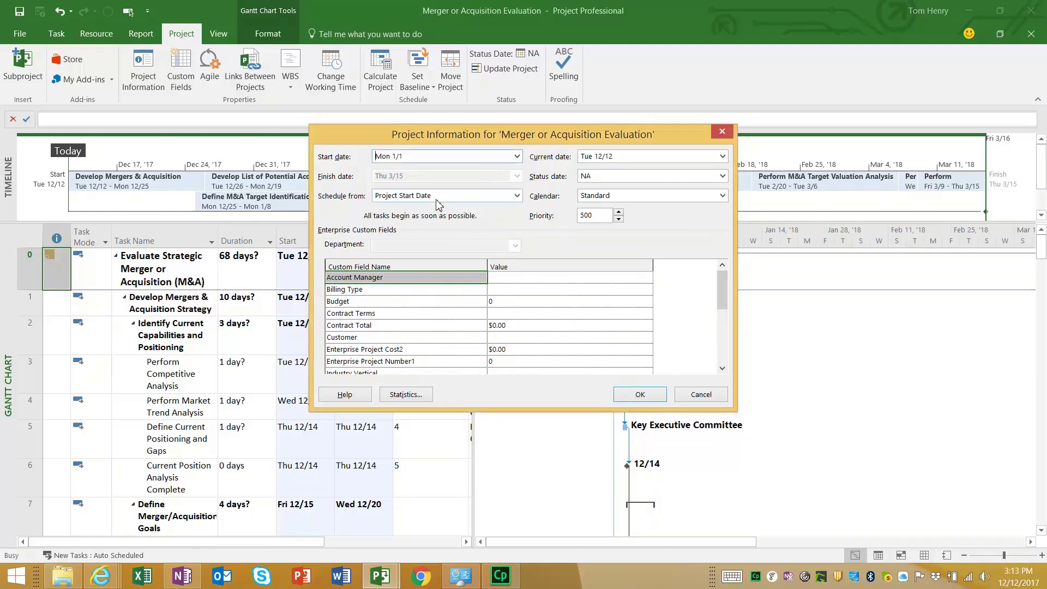
click(640, 395)
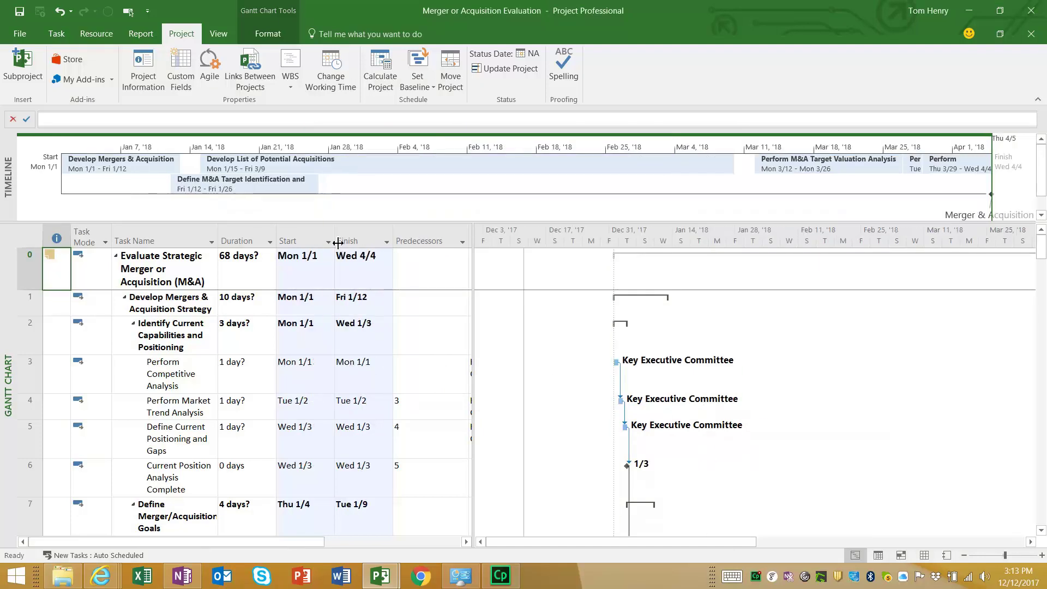
Set the durations of Perform Competitive Analysis, Perform Market Trend Analysis, and Define Current Positioning and Gaps to 5 days each
click(242, 364)
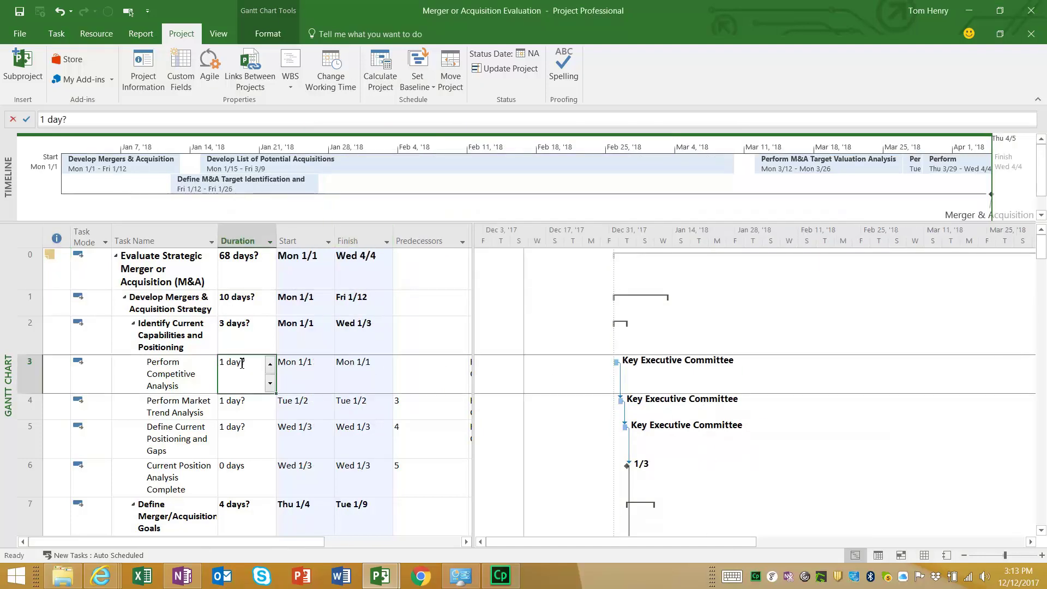
text(5)
key(Return)
text(5)
key(Return)
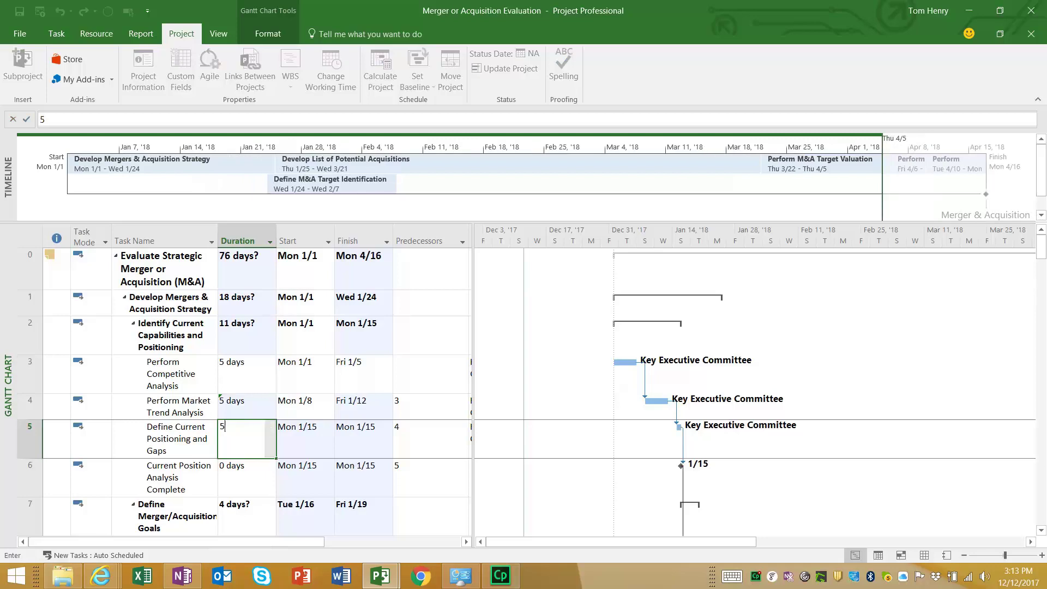
text(5)
key(Return)
Set the durations of Define Strategic Objectives For M&A and Define Financial Risk Tolerance to 5 days each
key(Return)
key(Return)
text(5)
key(Return)
key(Return)
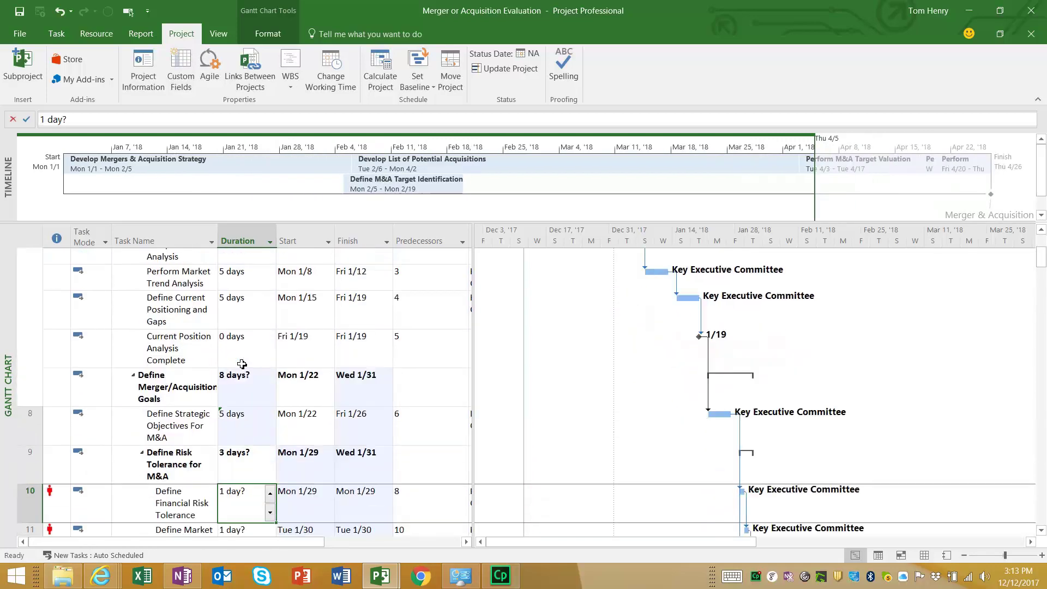
text(5)
key(Return)
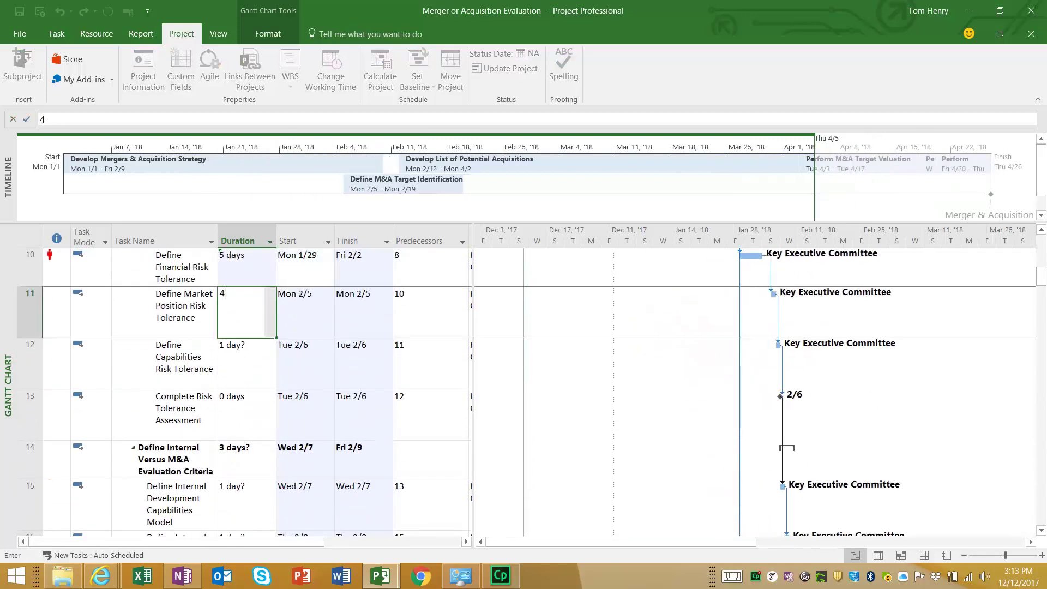
Set Define Market Position Risk Tolerance and Define Capabilities Risk Tolerance to 4 days each, and Complete Risk Tolerance Assessment to 0 days
text(4)
key(Return)
text(4)
key(Return)
text(5)
key(BackSpace)
text(0)
key(Return)
key(Return)
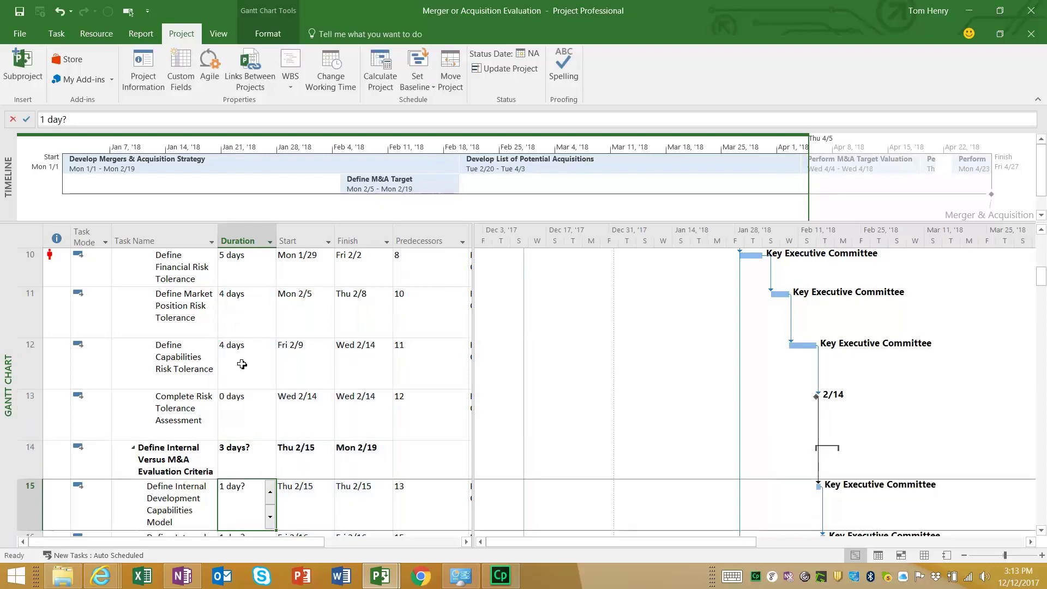
Set Define Internal Development Capabilities Model to 4 days and Define Internal Versus M&A Comparison Model to 5 days, and return to the project summary task
text(4)
key(Return)
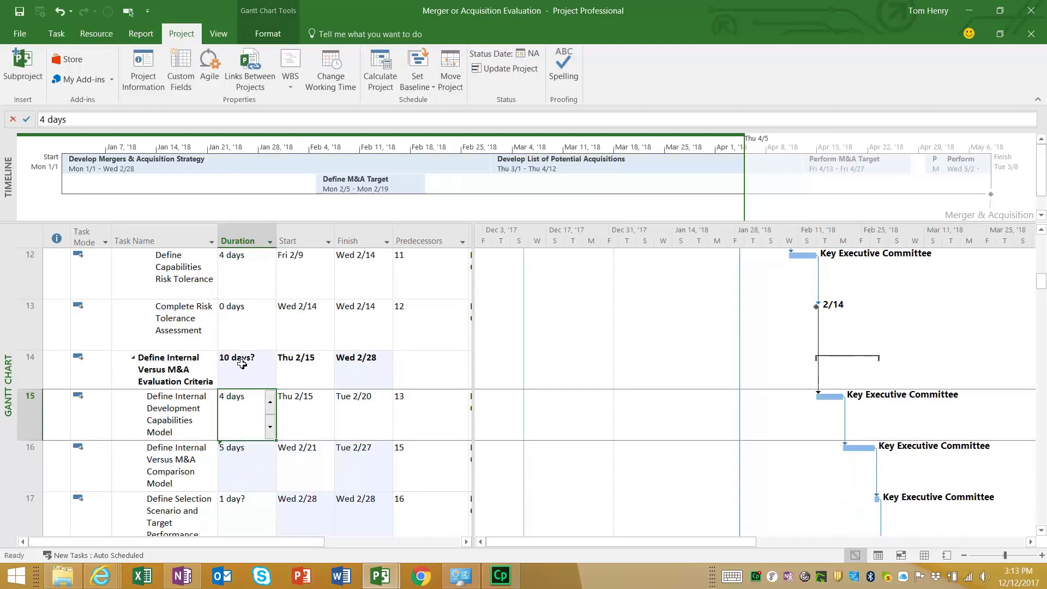
key(Up)
key(Up)
key(Up)
key(Up)
key(Up)
key(Up)
key(Up)
key(Up)
key(Up)
key(Up)
key(Up)
key(Up)
key(Up)
key(Up)
key(Up)
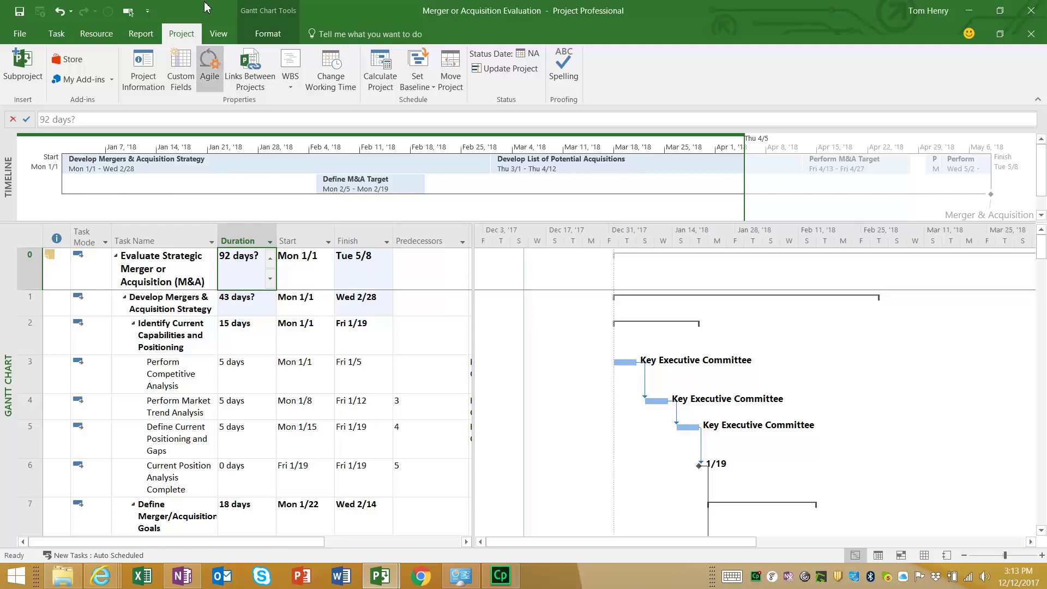
Switch the project's agile methodology to Scrum
click(218, 77)
click(389, 297)
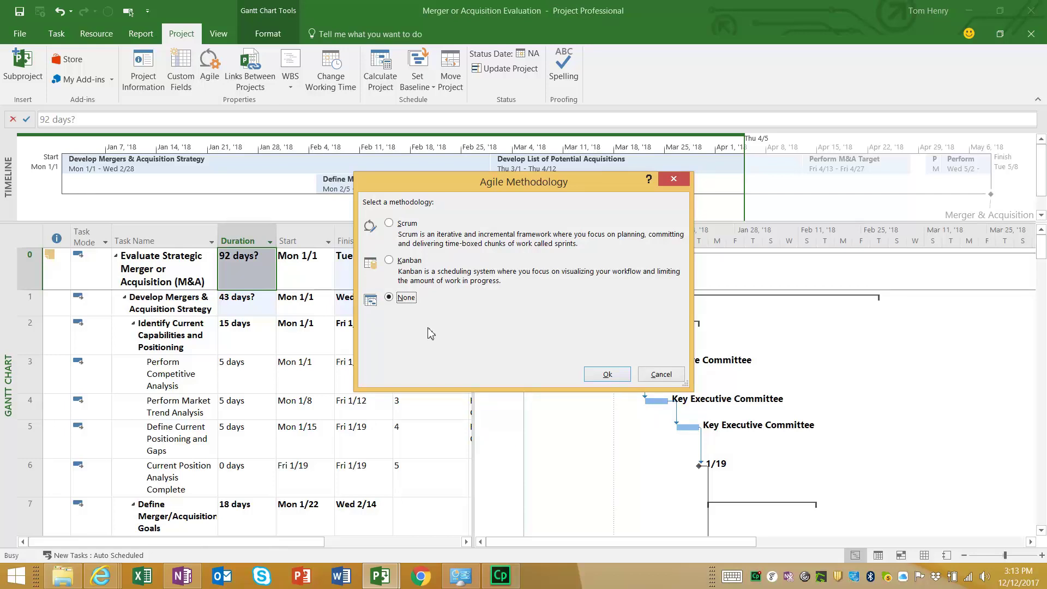
click(389, 224)
click(618, 376)
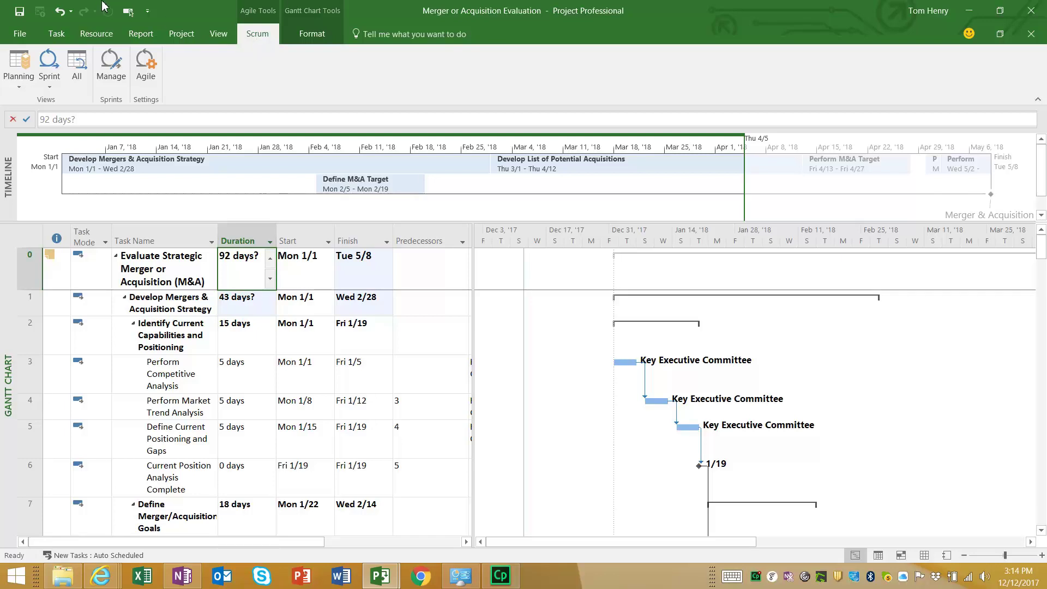
Manage the project's sprints and set the length of Sprint 1 through Sprint 10 to 1w each
click(109, 65)
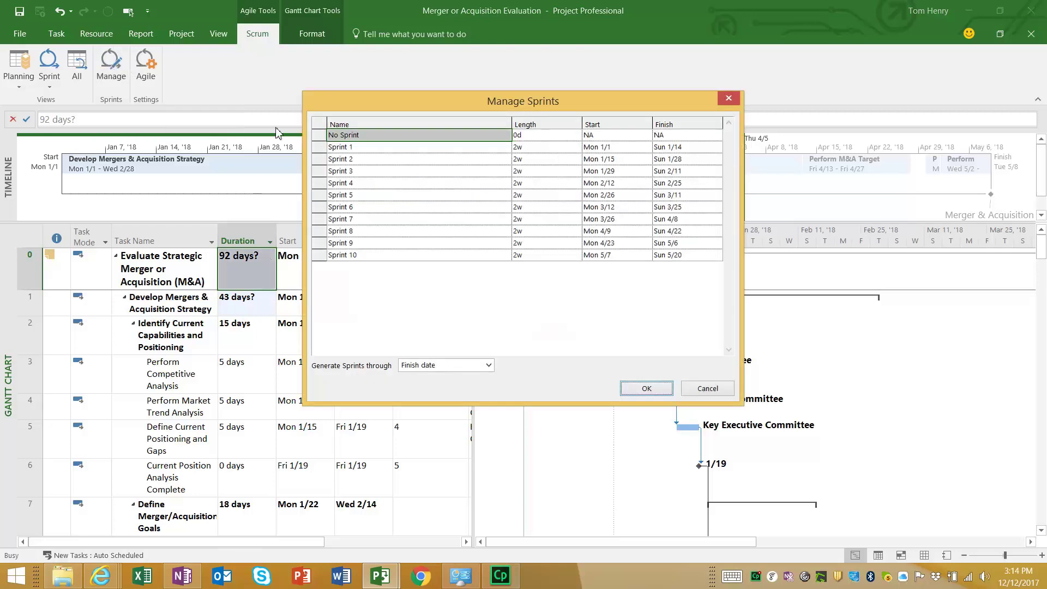
drag(412, 95, 348, 156)
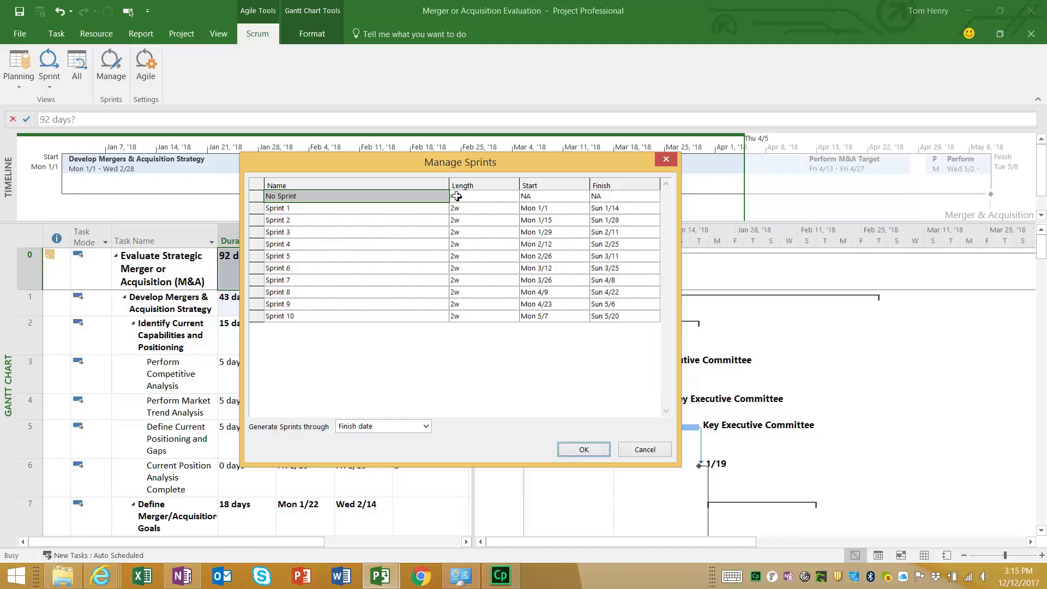
click(473, 214)
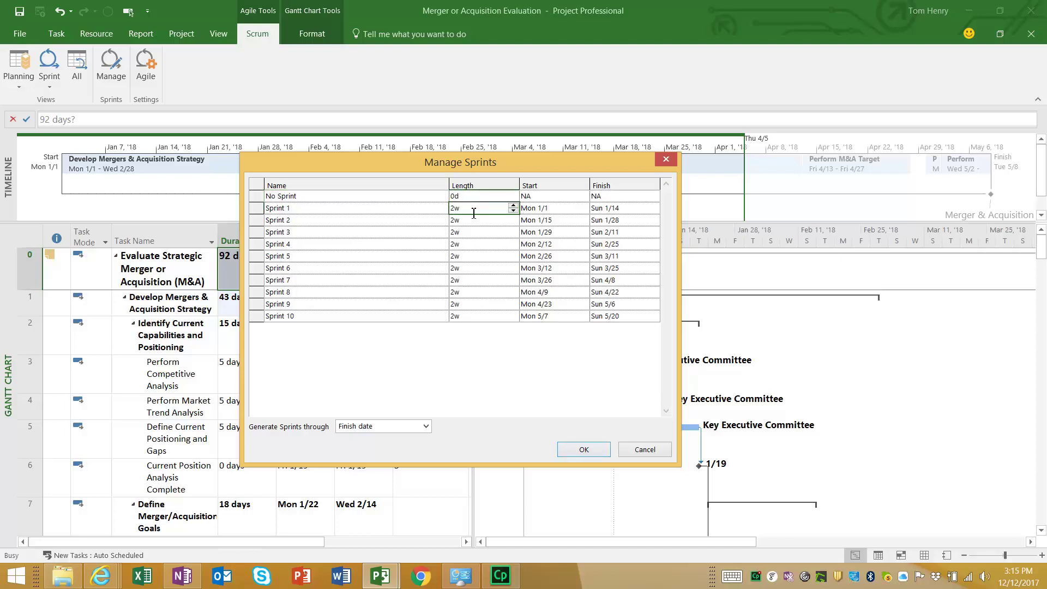
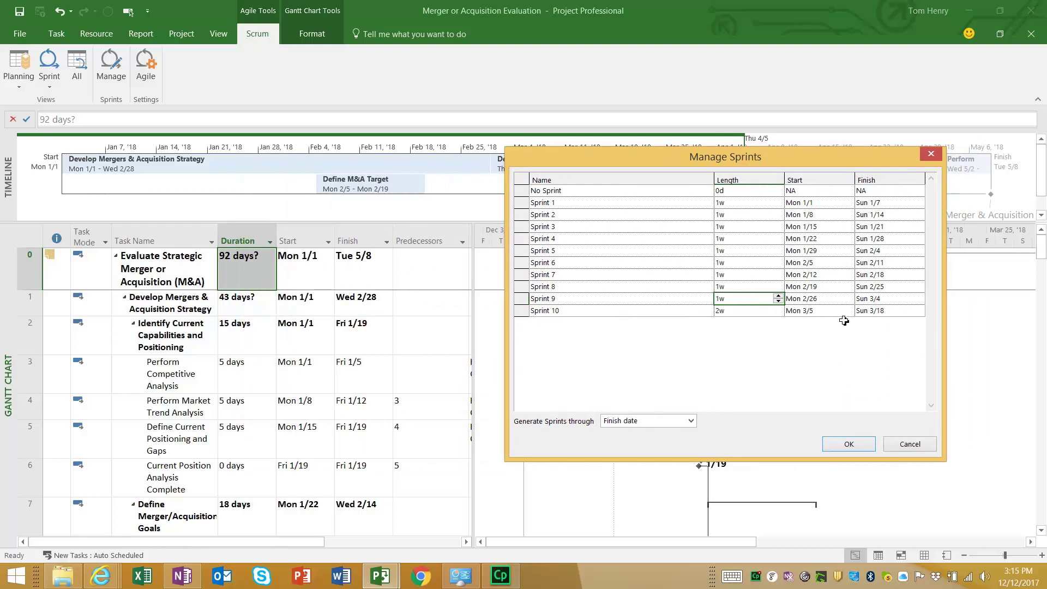
click(735, 312)
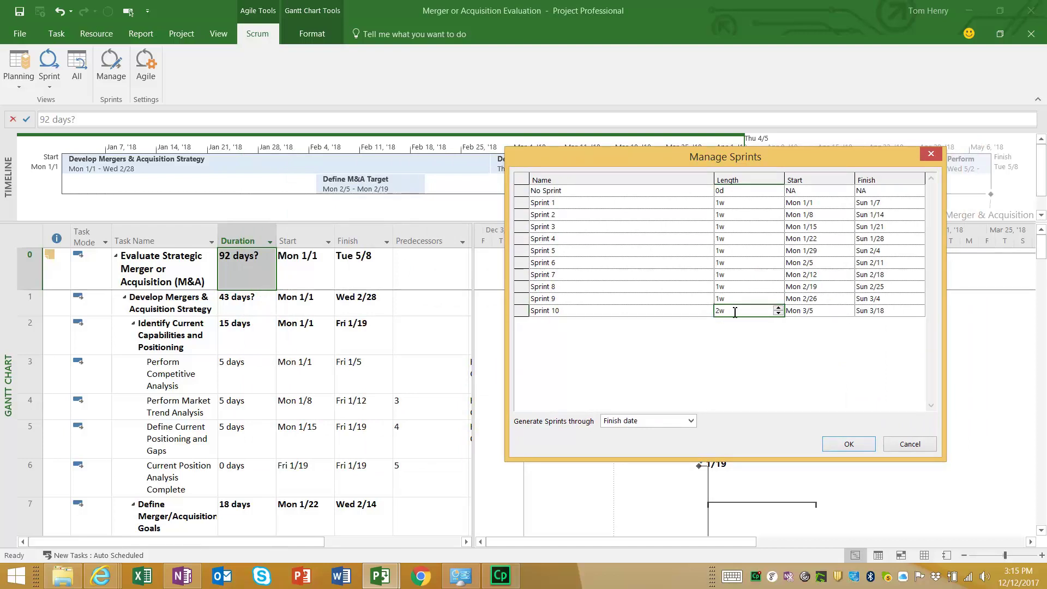
key(ctrl+z)
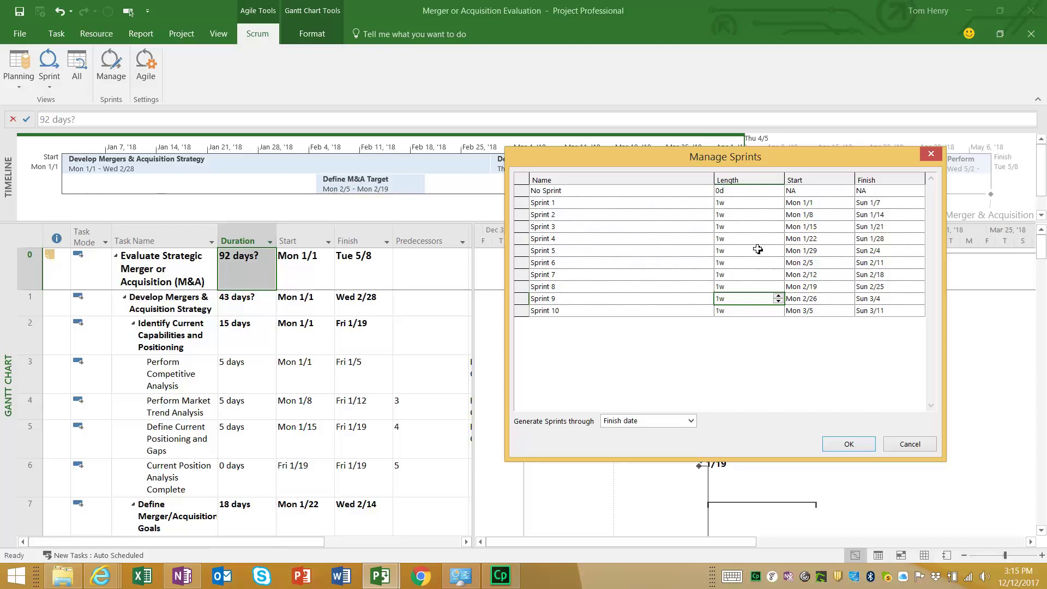
Generate sprints through the finish date and set the length of Sprint 11 through Sprint 14 to 1w each, accepting the sprint settings
click(673, 427)
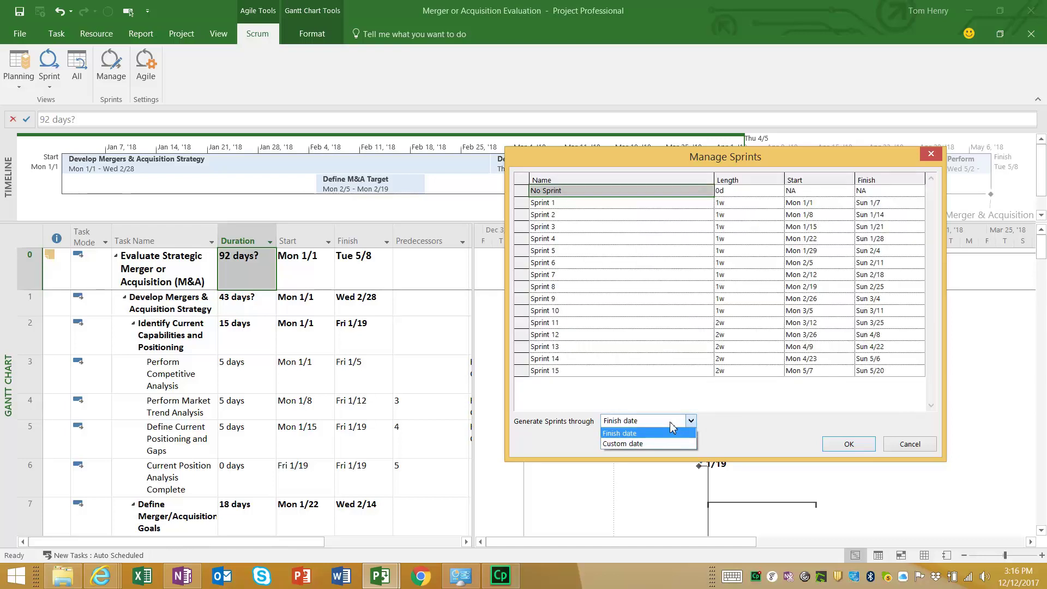
click(678, 393)
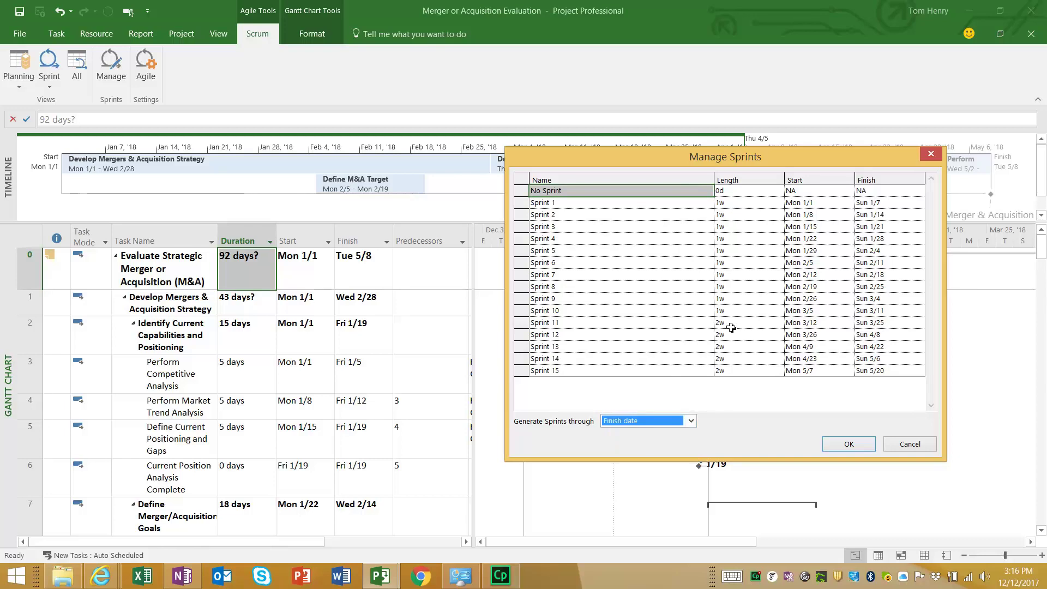
click(732, 327)
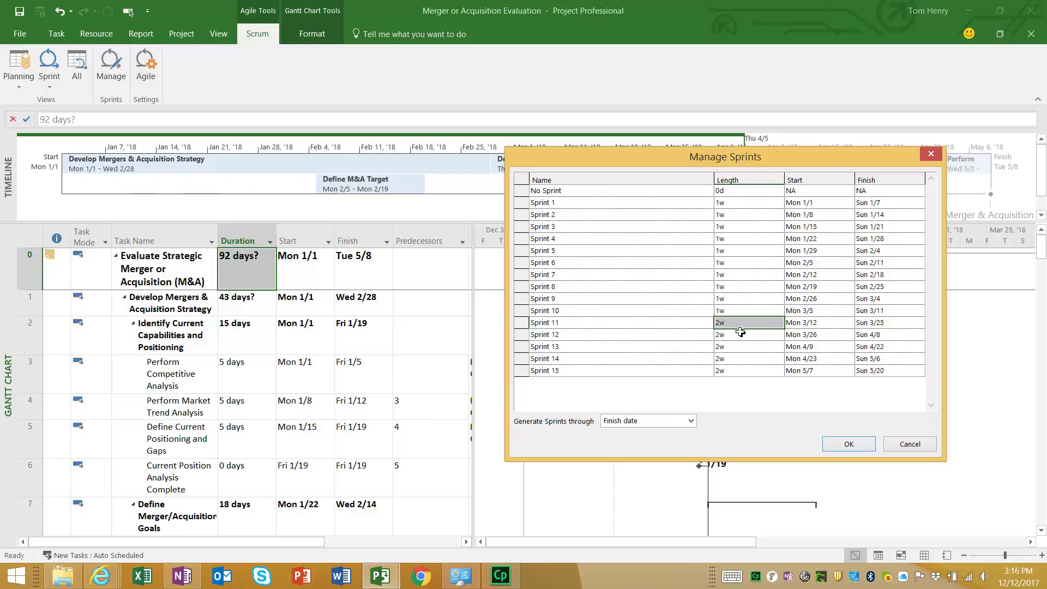
text(1w)
key(Return)
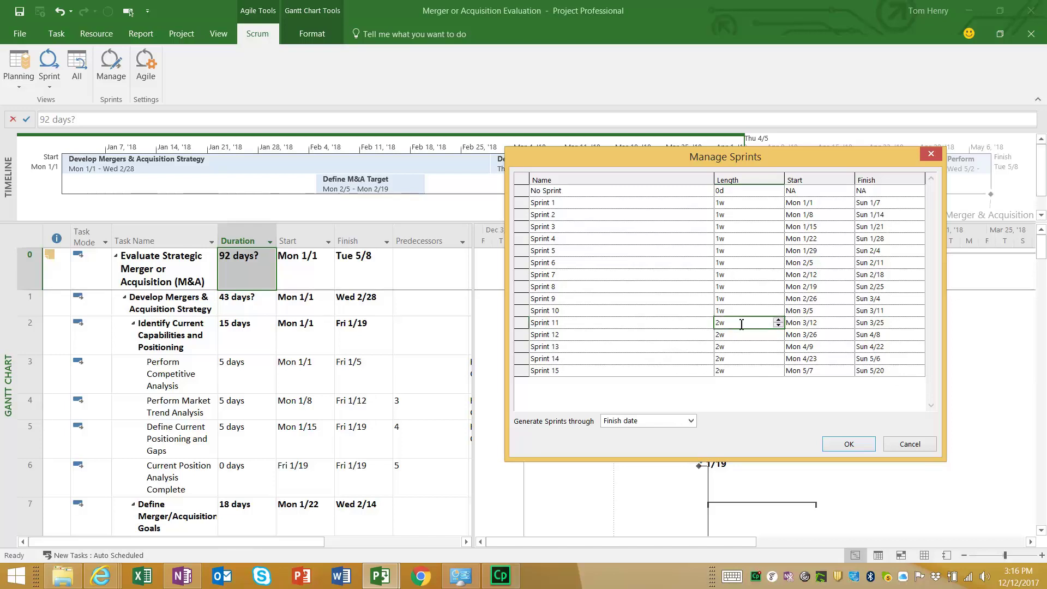
text(1w)
key(Return)
text(1w)
key(Return)
text(1w)
key(Up)
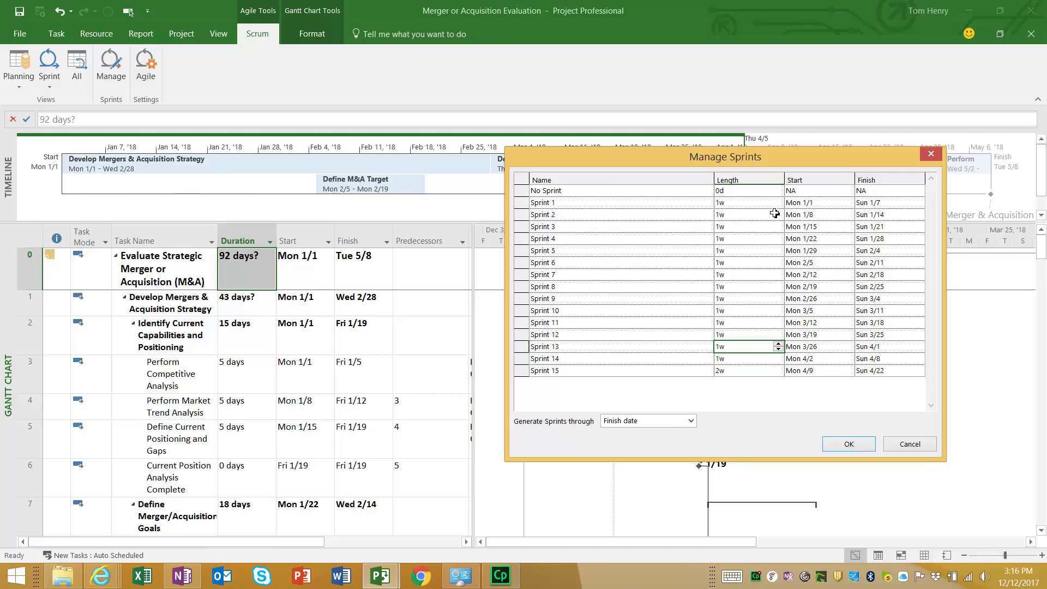
click(849, 446)
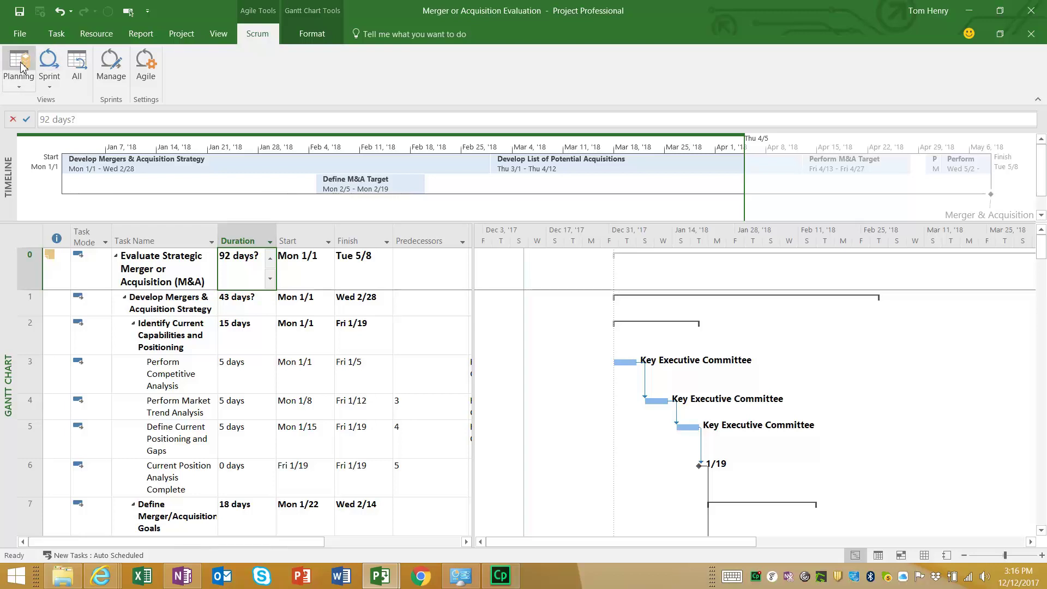
Open the Sprint Planning Board and move Perform Competitive Analysis and Perform Market Trend Analysis into Sprint 1
click(21, 79)
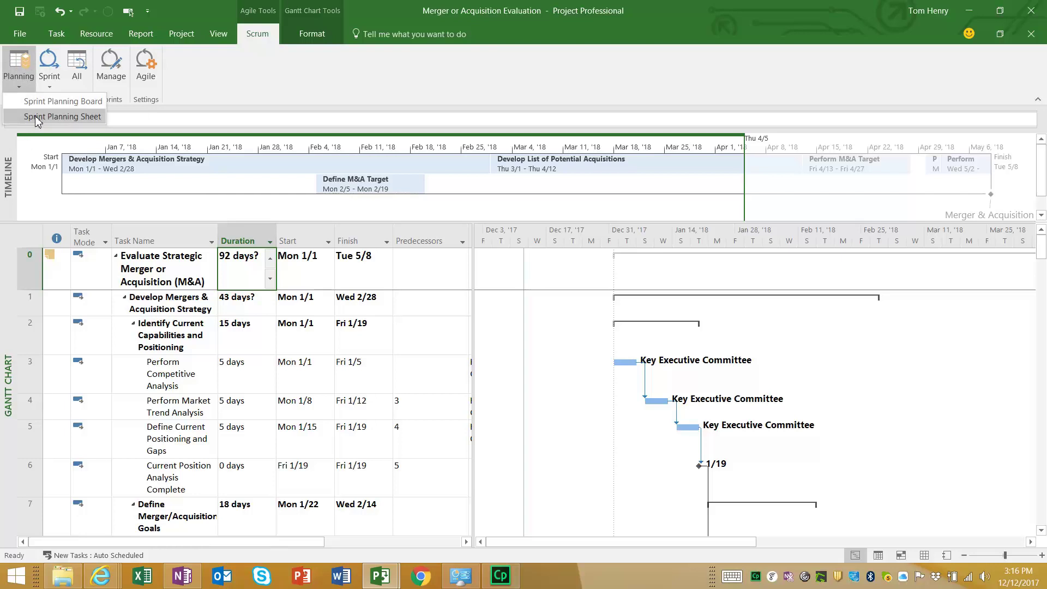
click(45, 102)
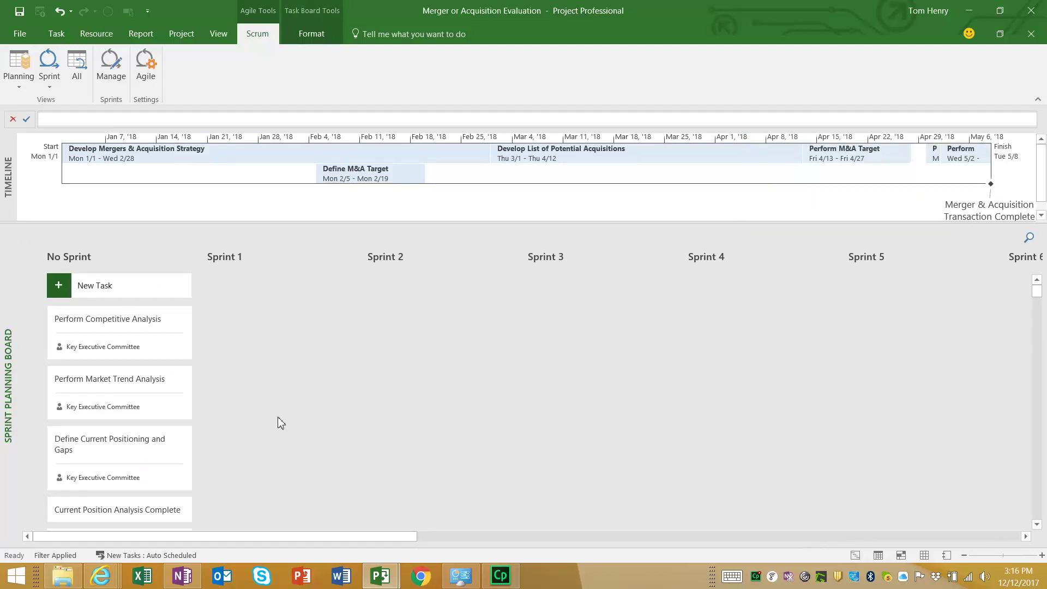
drag(260, 539, 234, 519)
click(123, 322)
drag(123, 322, 240, 289)
drag(139, 325, 270, 330)
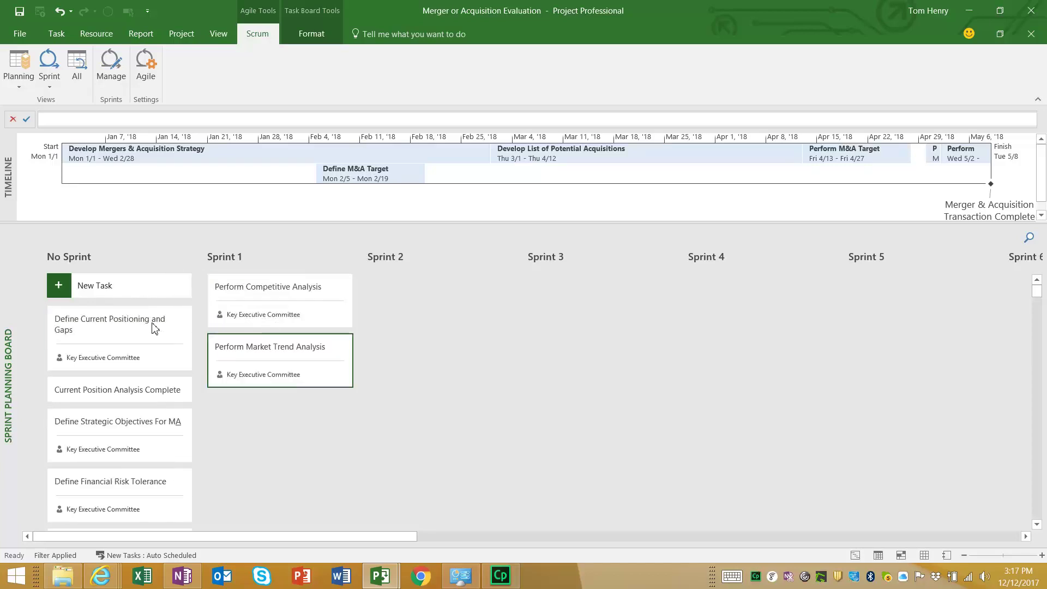
Move Define Current Positioning and Gaps, Define Strategic Objectives For M&A, Define Market Position Risk Tolerance and Define Financial Risk Tolerance into Sprint 1
drag(116, 323, 297, 436)
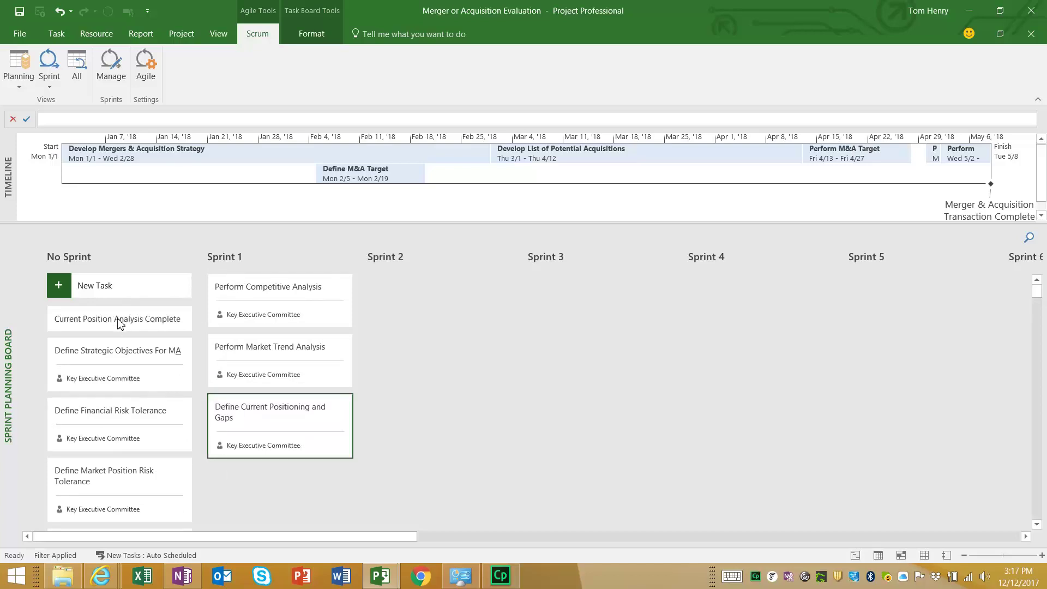
drag(112, 353, 298, 472)
scroll(415, 396, down, 1)
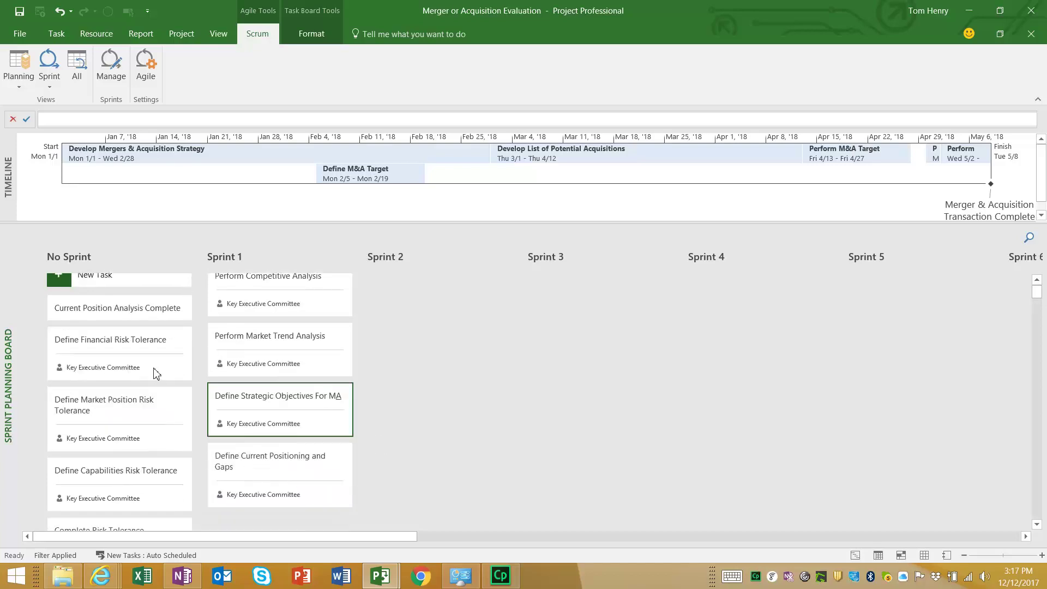
drag(131, 397, 222, 339)
drag(112, 341, 187, 349)
Move Define Capabilities Risk Tolerance, Define Internal Development Capabilities Model and Complete Risk Tolerance Assessment into Sprint 2
drag(112, 340, 437, 327)
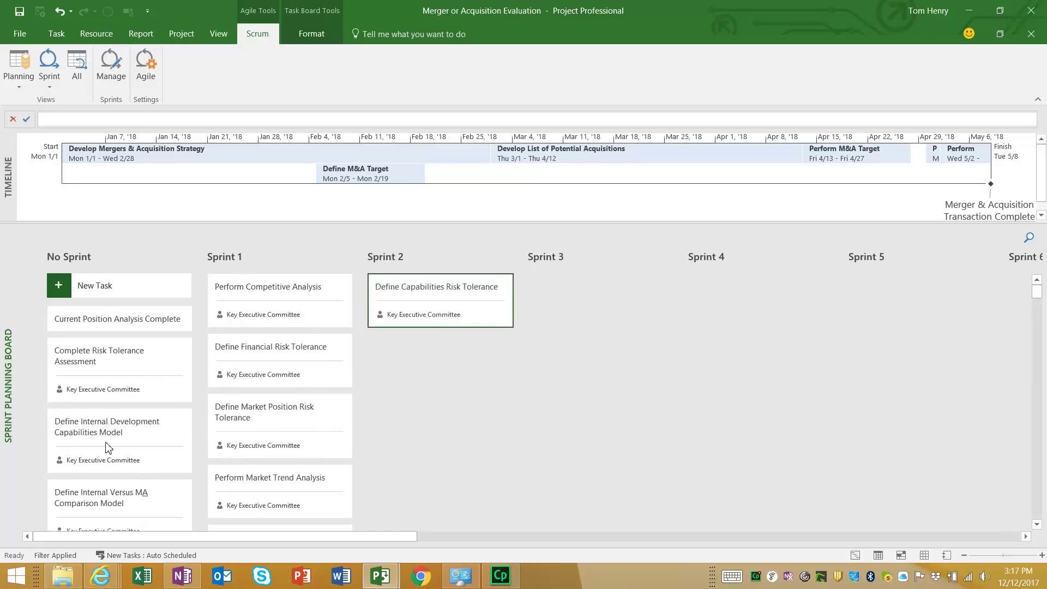
drag(105, 433, 374, 409)
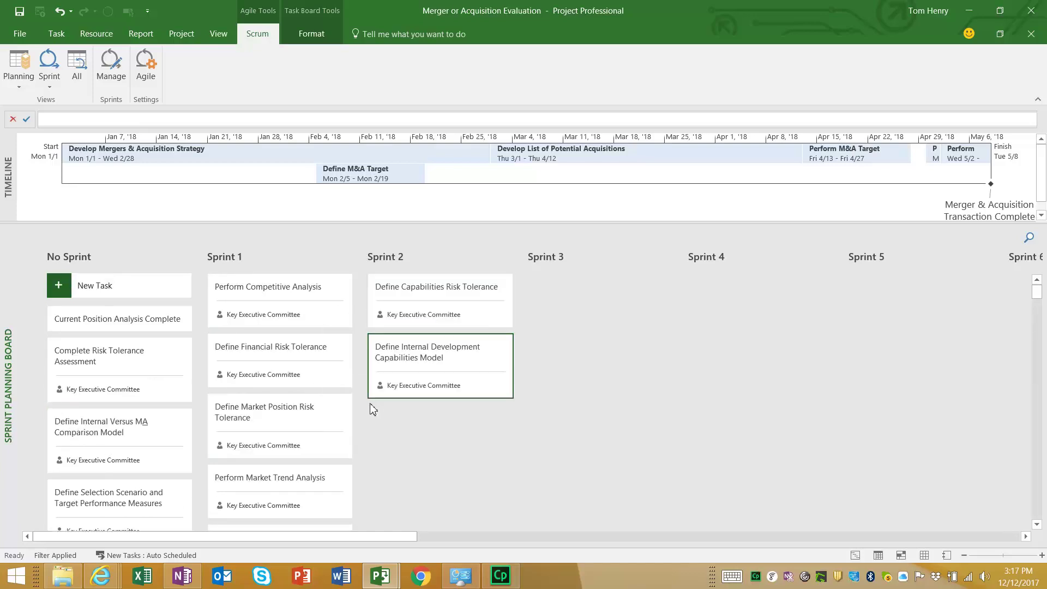
drag(140, 362, 474, 411)
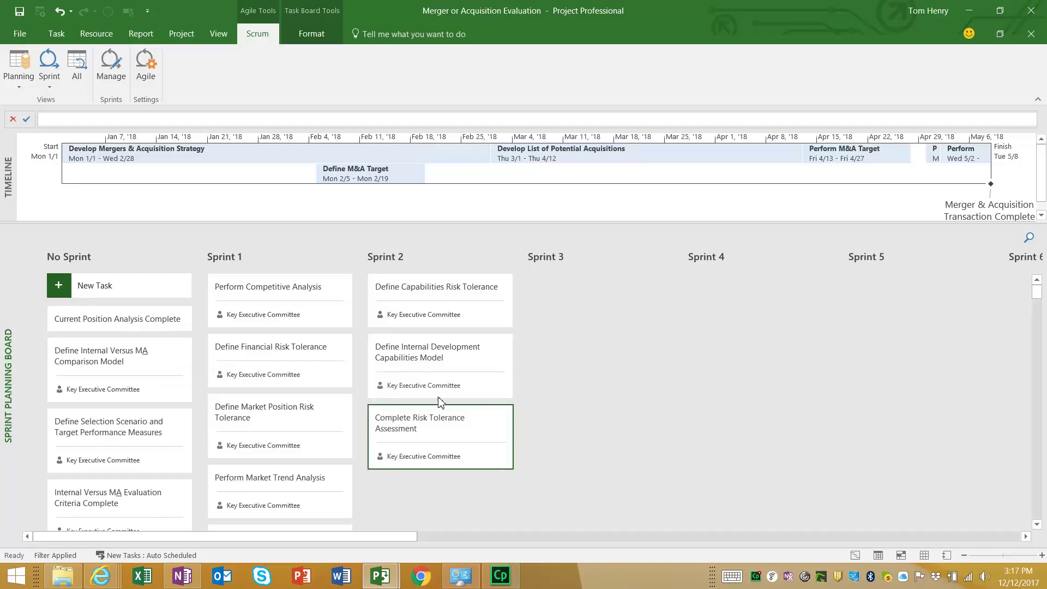
Move Define Market Position Risk Tolerance to Sprint 3, Define Internal Versus M&A Comparison Model to Sprint 1, and the selection scenario task to Sprint 4
drag(316, 425, 617, 416)
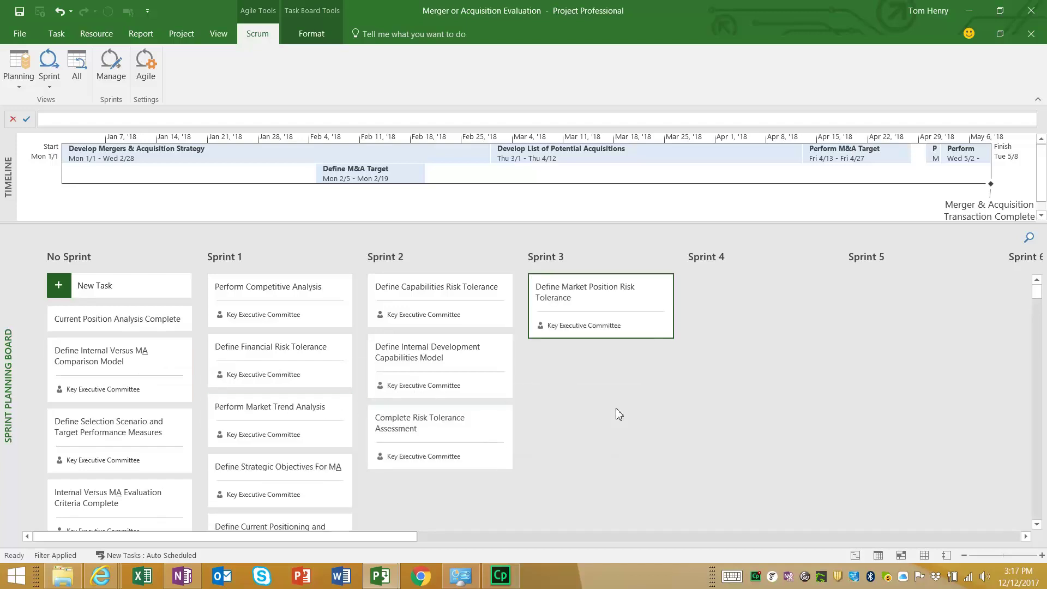
drag(128, 365, 295, 396)
drag(131, 350, 763, 288)
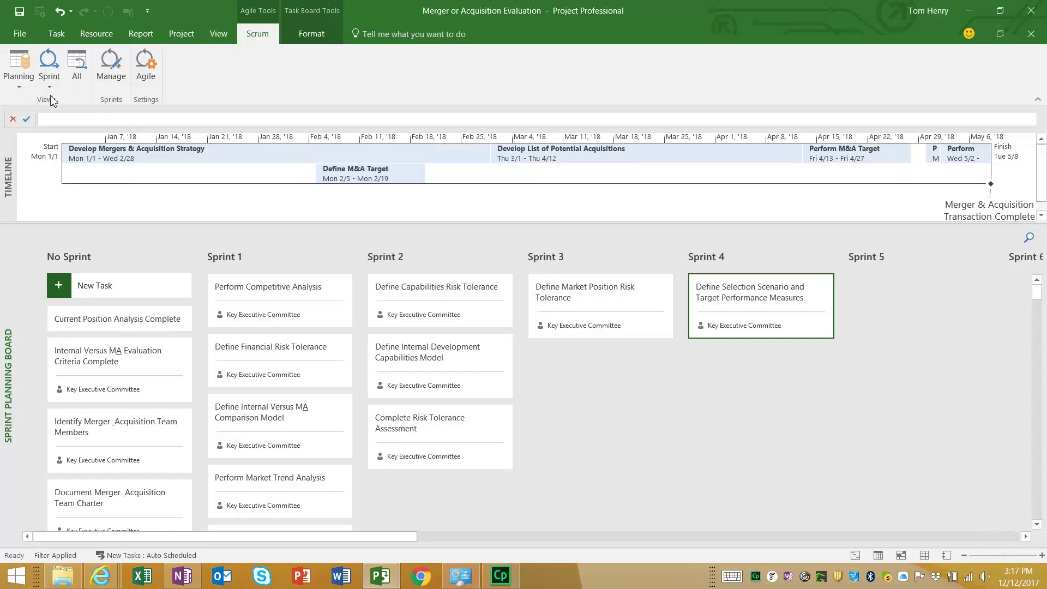
Switch to the Sprint Planning Sheet and assign Current Position Analysis Complete to Sprint 2
click(20, 88)
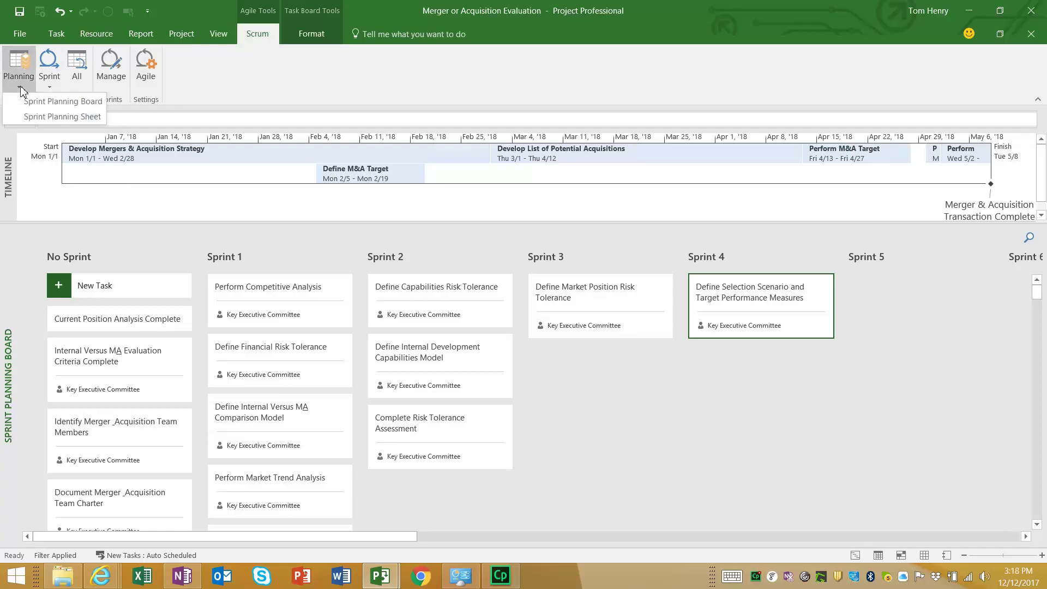
click(31, 116)
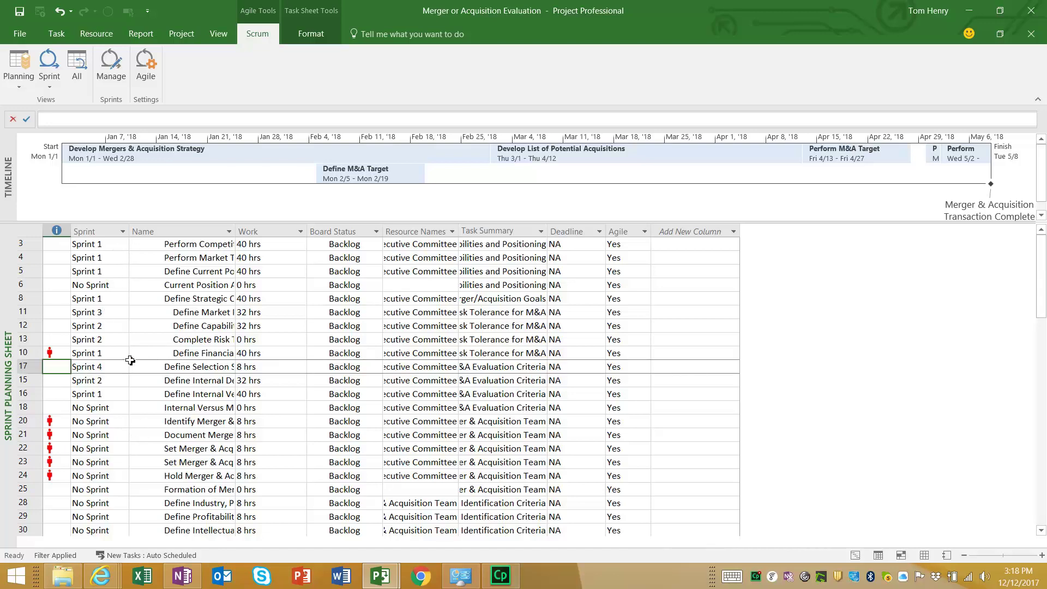
click(111, 291)
click(123, 285)
click(116, 320)
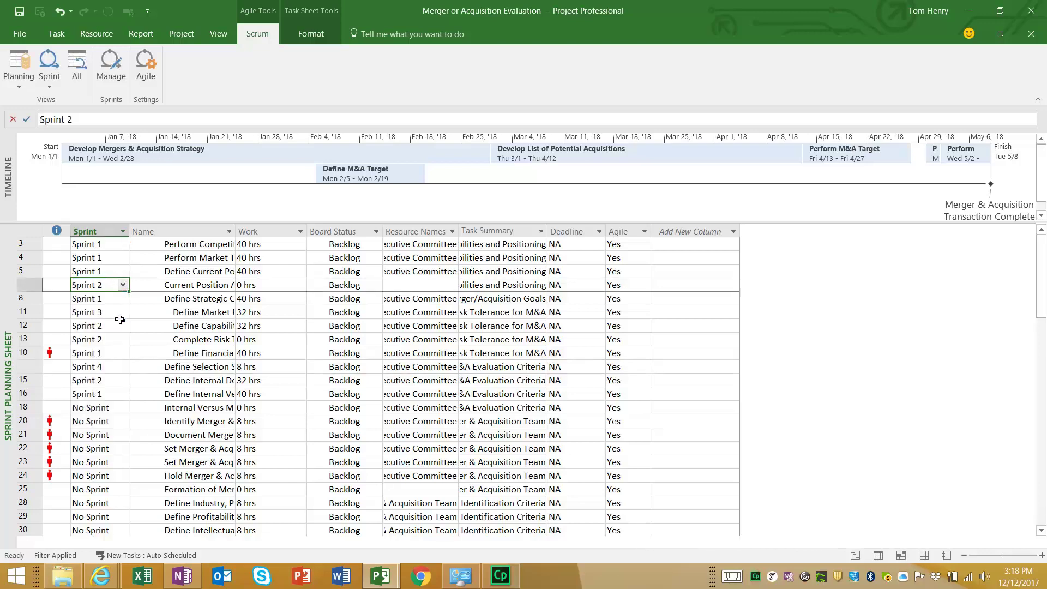
Fill Sprint 1 down from Perform Competitive Analysis through Complete Risk Tolerance Assessment
click(152, 315)
drag(105, 245, 112, 345)
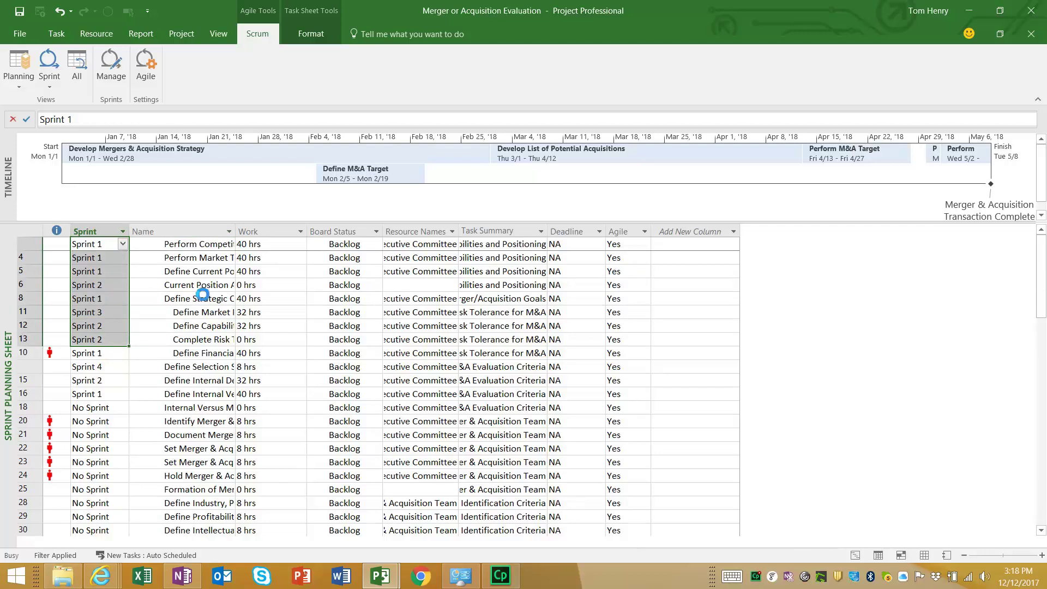
click(135, 334)
Assign Define Financial Risk Tolerance to Sprint 2 and fill Sprint 2 down through Identify Merger & Acquisition Team Members
click(118, 355)
click(123, 353)
click(106, 380)
click(178, 352)
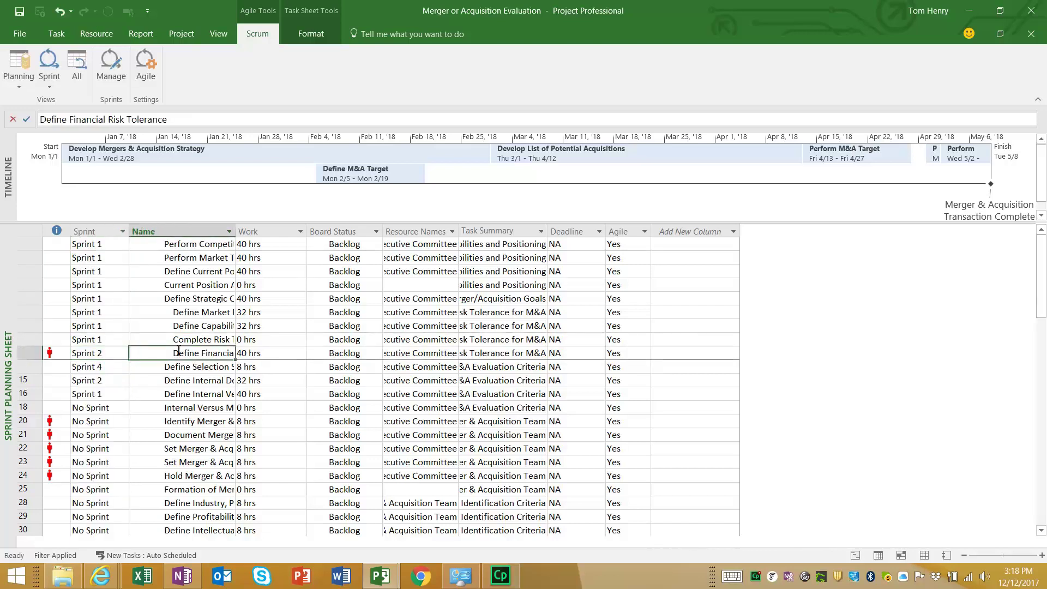
drag(107, 355, 108, 426)
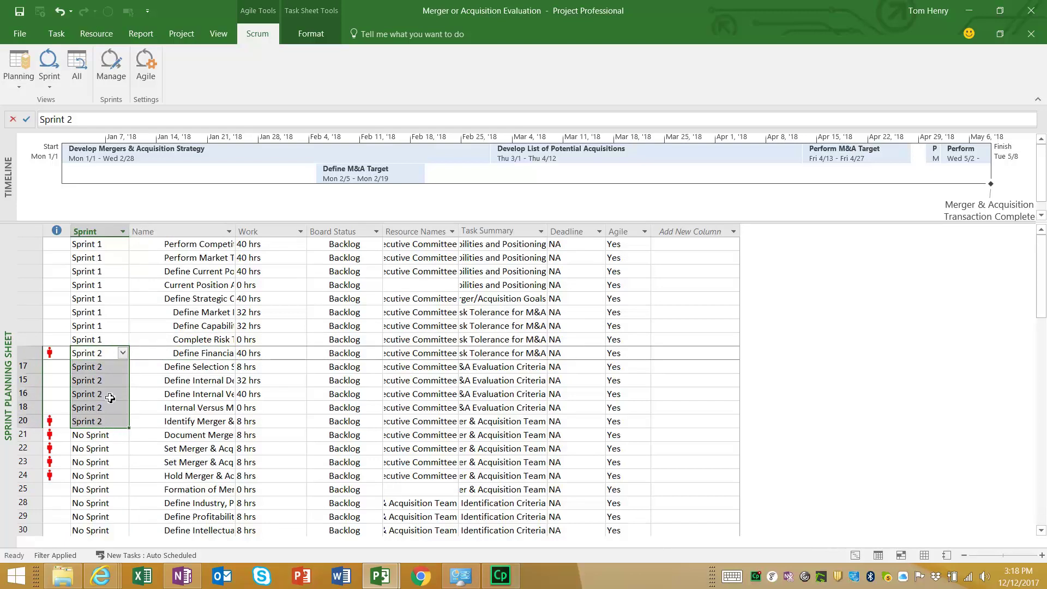
key(ctrl+d)
click(132, 449)
click(119, 438)
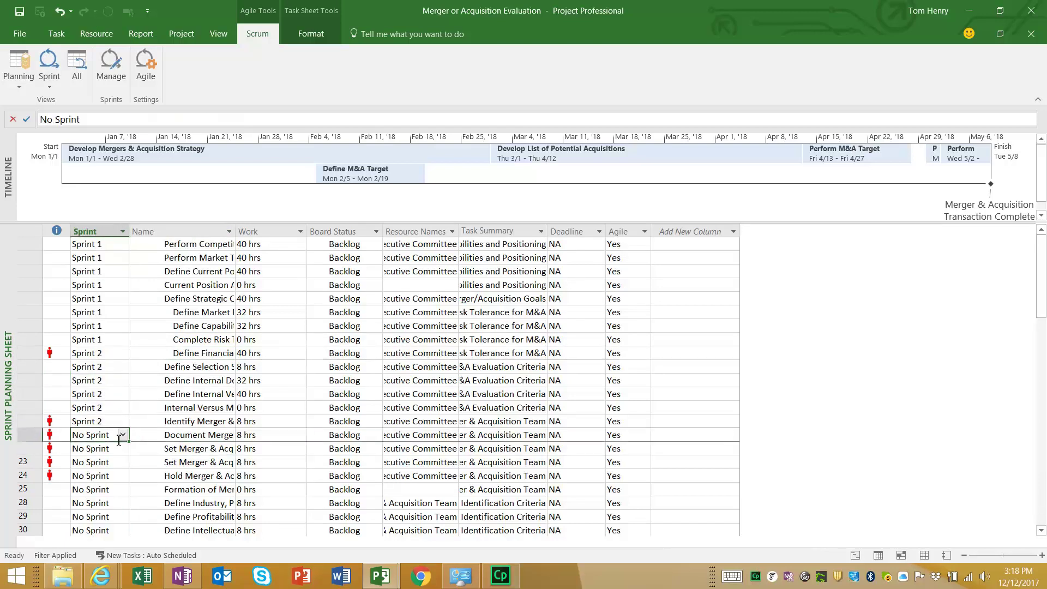
text(3)
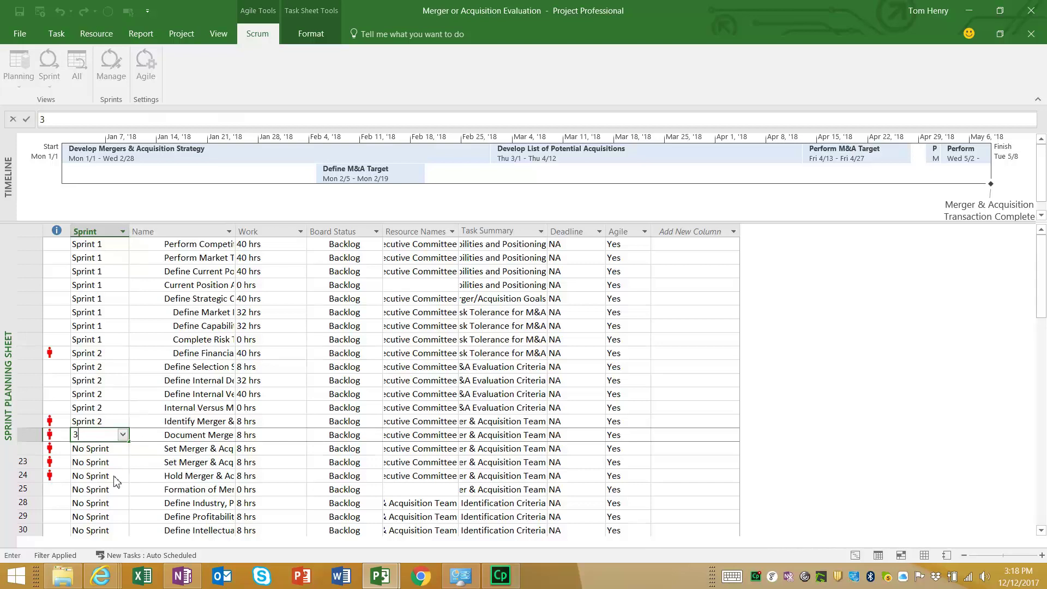
key(Return)
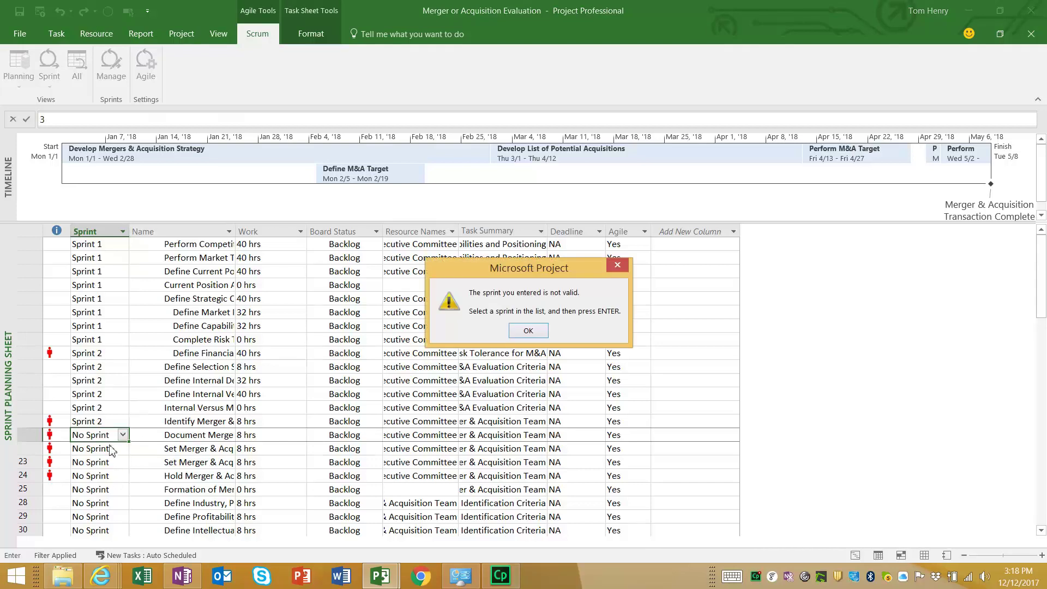
click(545, 331)
Assign Document Merger & Acquisition Team Charter to Sprint 3 and fill Sprint 3 down through the Formation of Merger & Acquisition Team task
click(126, 437)
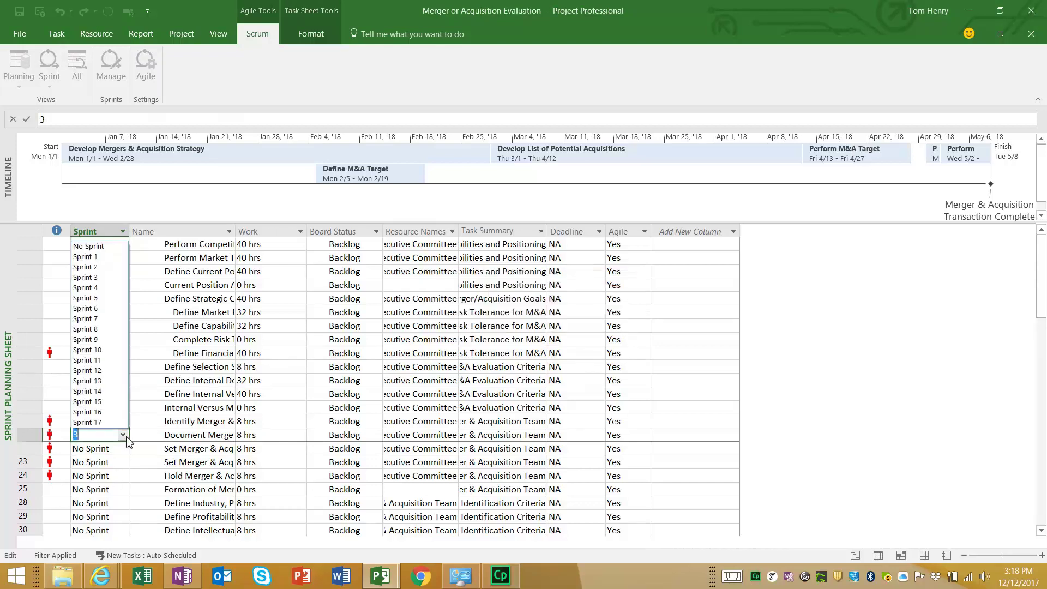
click(107, 277)
drag(91, 435, 96, 490)
key(ctrl+d)
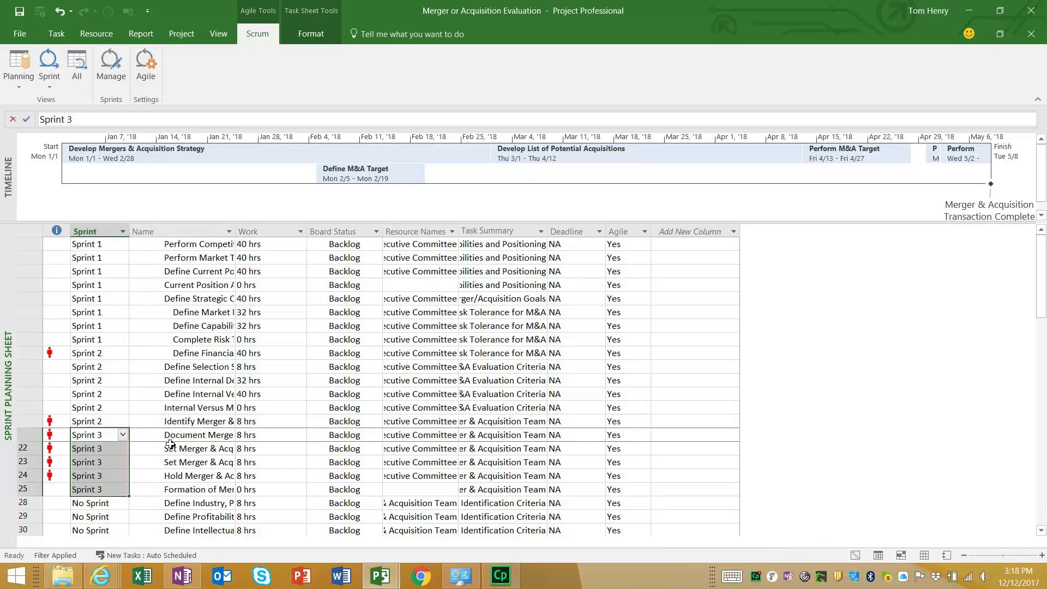
click(201, 439)
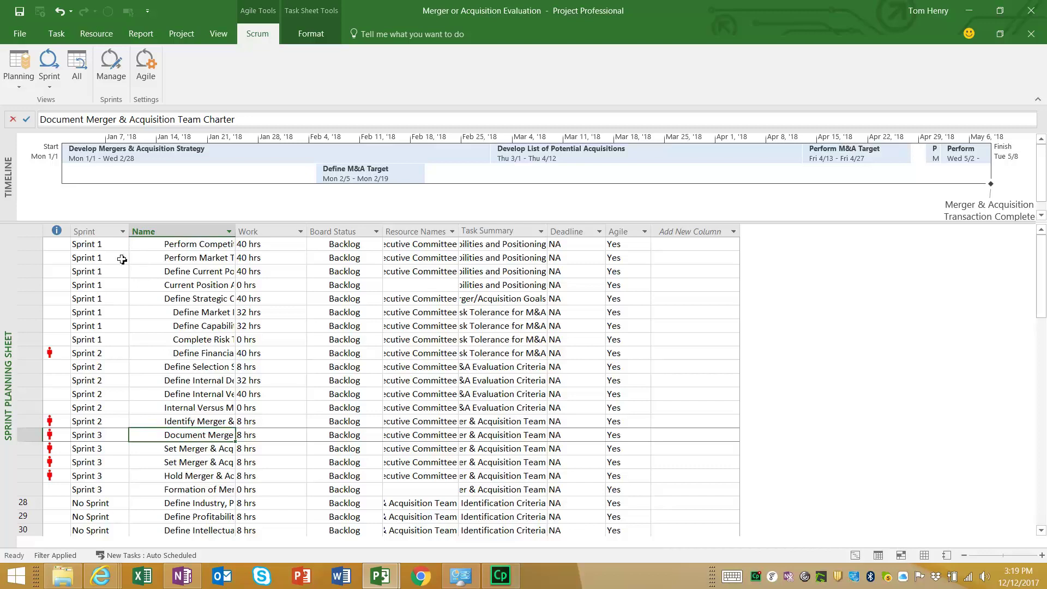
Review the sprint assignments on the Sprint Planning Board and return to the Sprint Planning Sheet
click(18, 80)
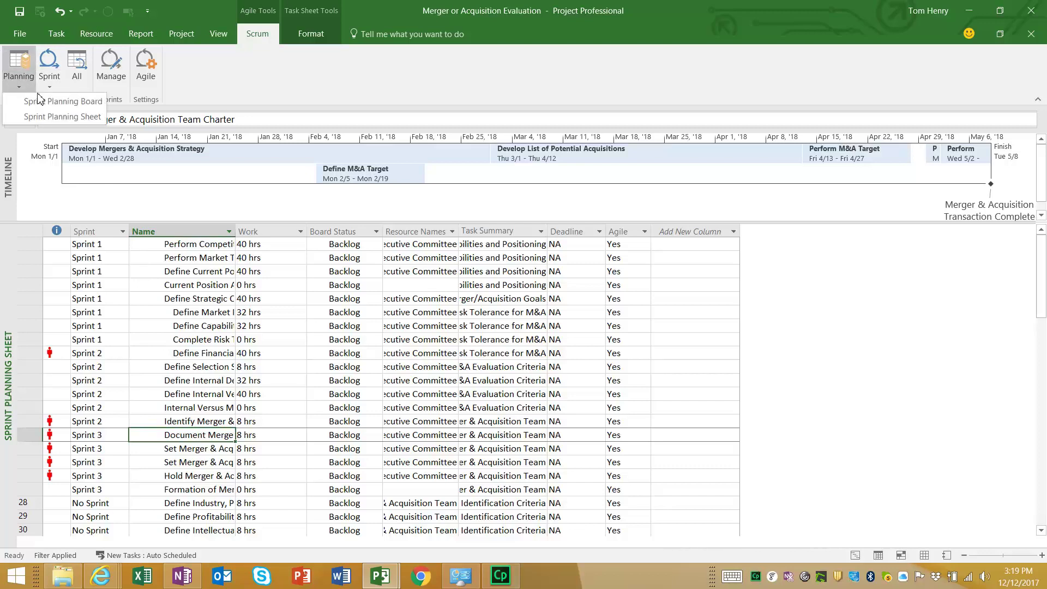
click(54, 101)
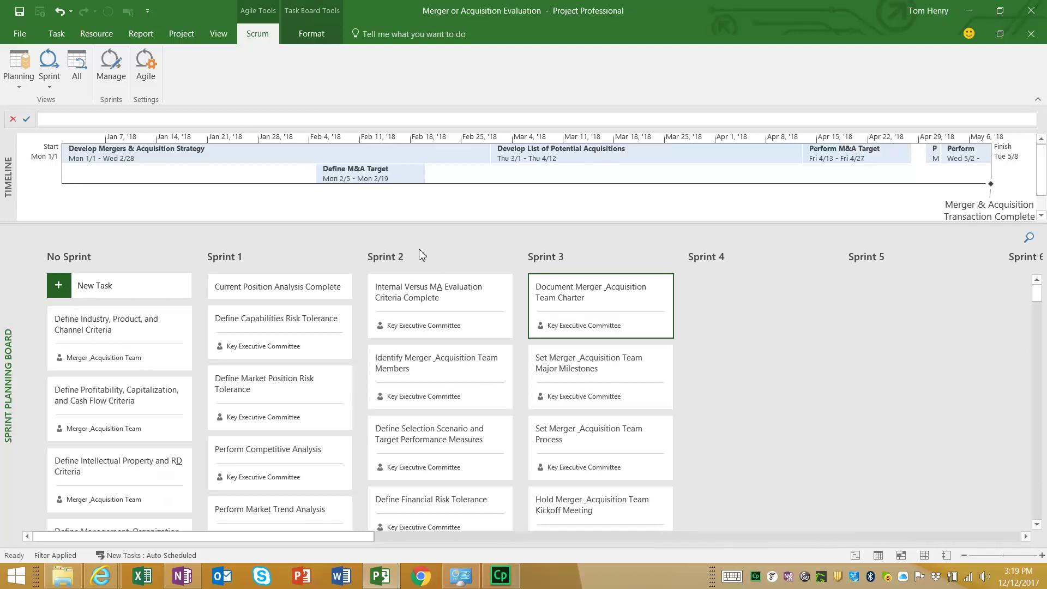
click(18, 78)
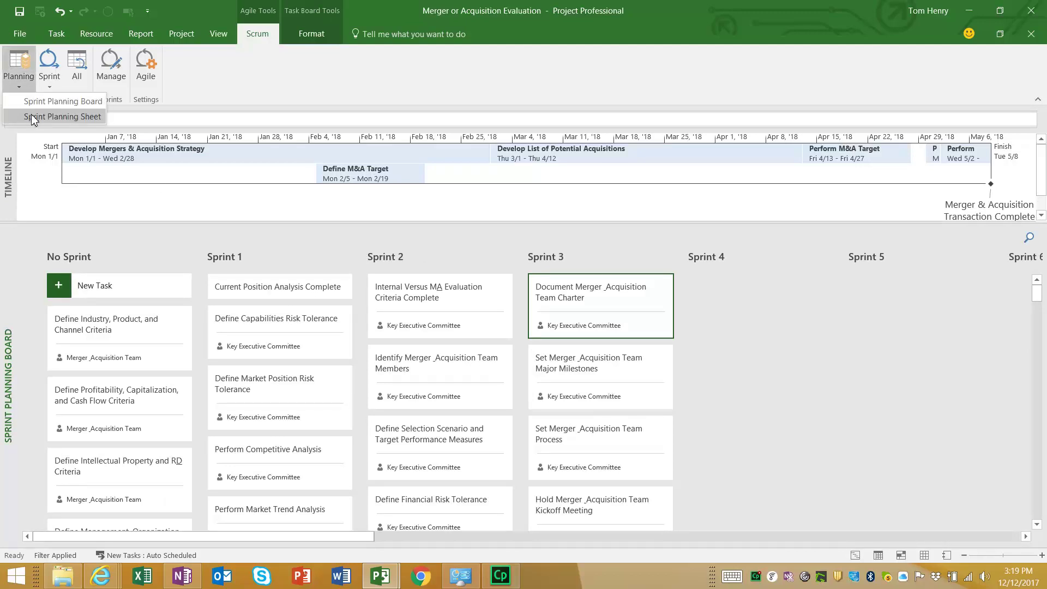
click(33, 117)
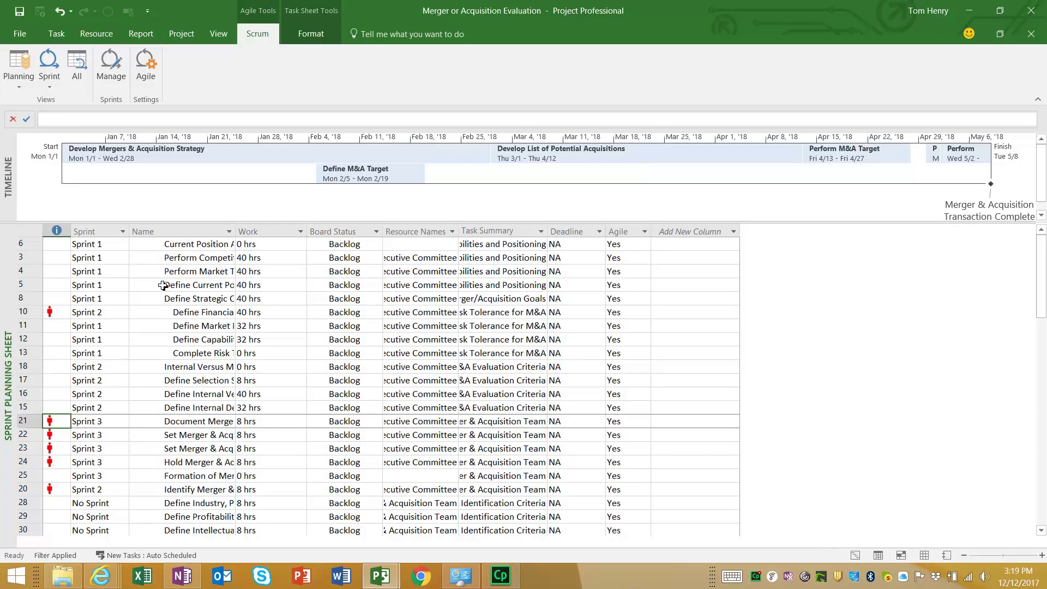
Examine the tasks' Work, Board Status and Resource Names columns in the planning sheet
click(265, 282)
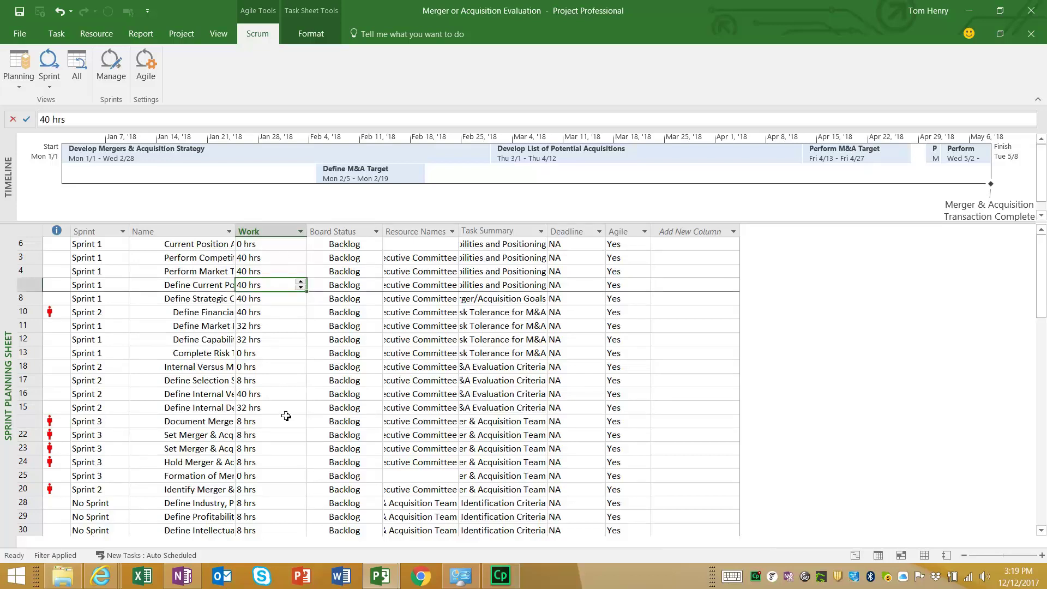
click(277, 335)
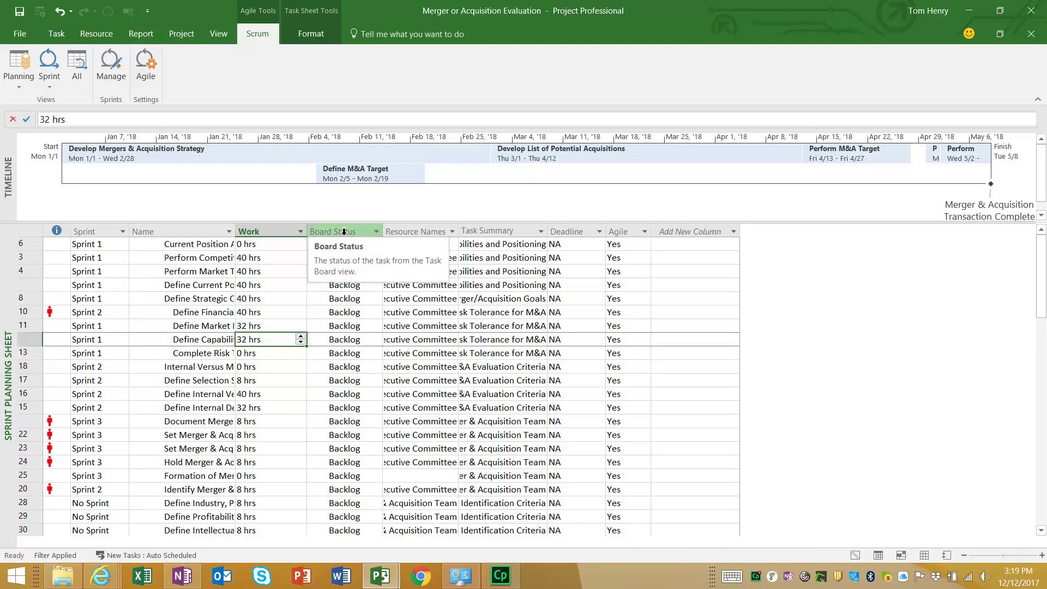
click(427, 312)
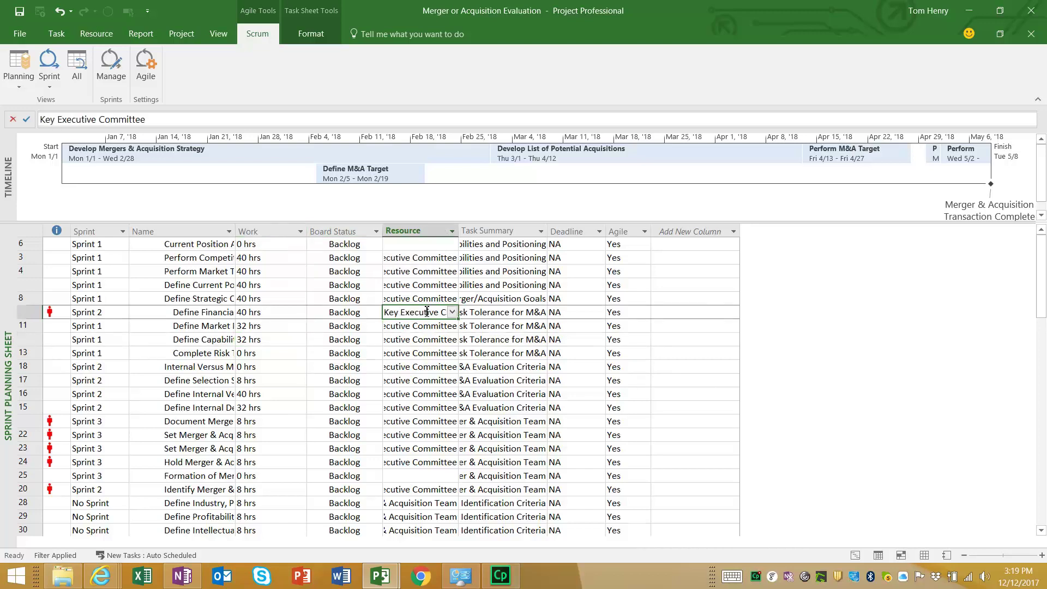
Examine the Task Summary, Deadline and Agile columns in the Sprint Planning Sheet
click(511, 317)
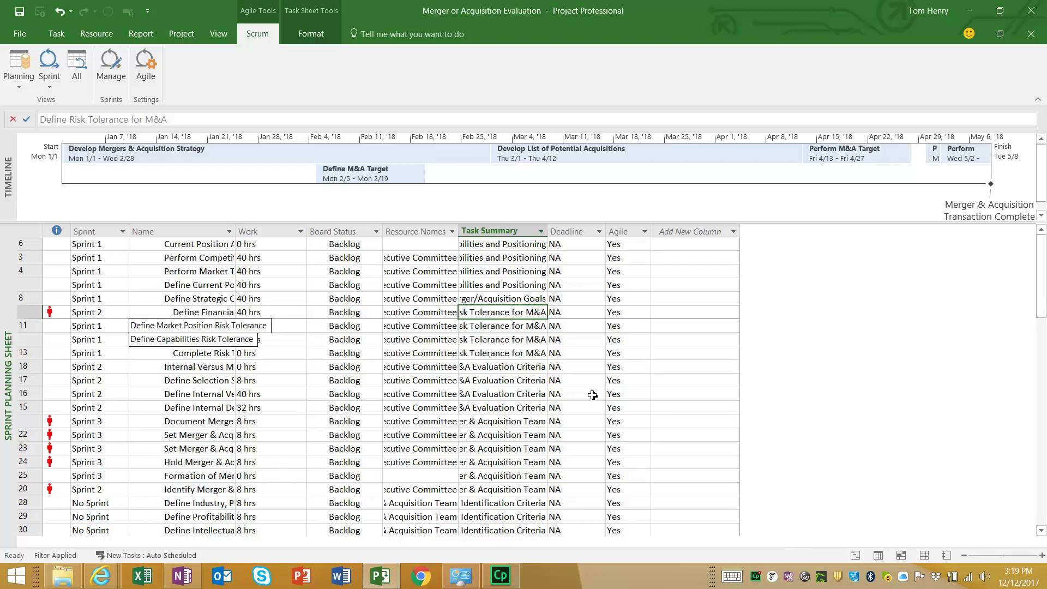
click(590, 368)
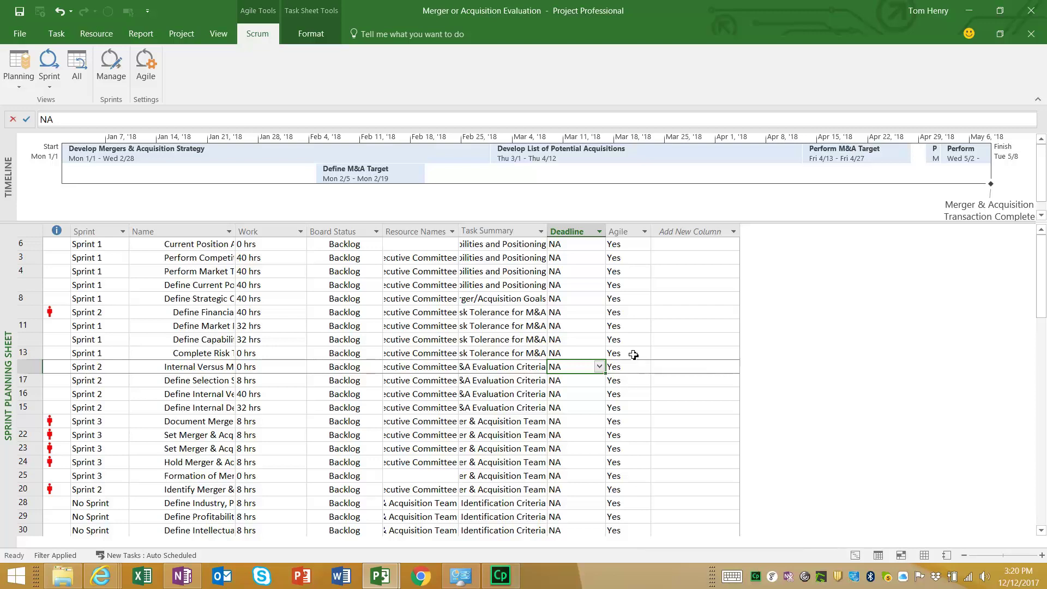
click(637, 323)
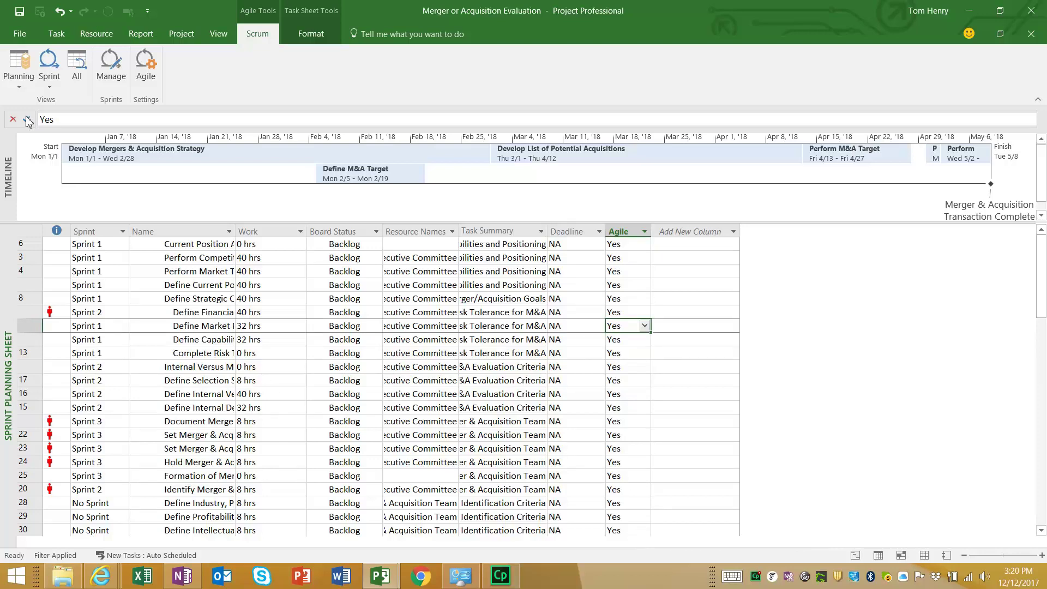
Open the Current Sprint Sheet and collapse the timeline above it so only the sheet is displayed
click(51, 84)
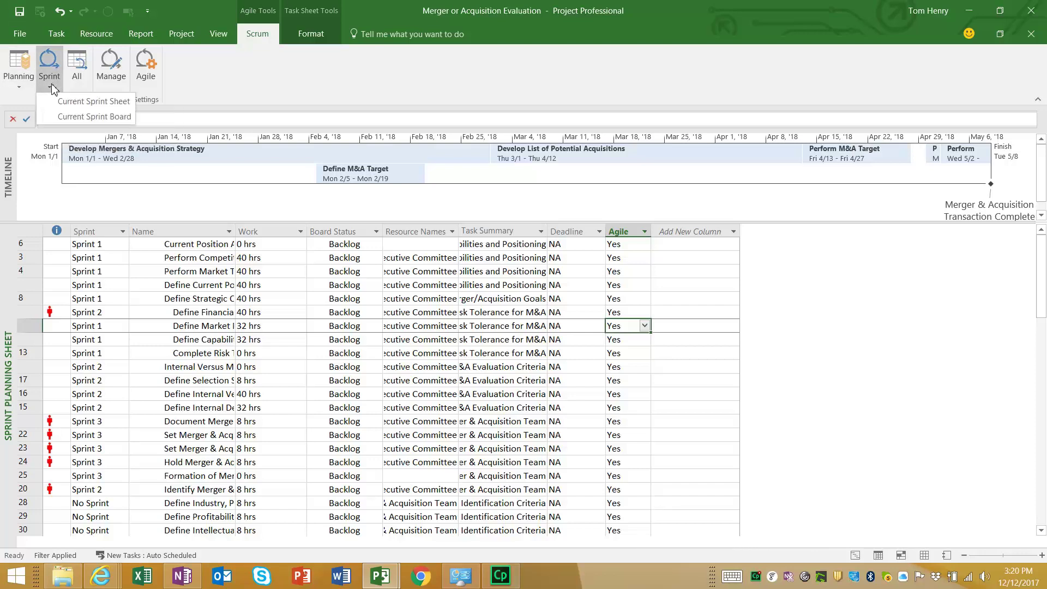
click(73, 103)
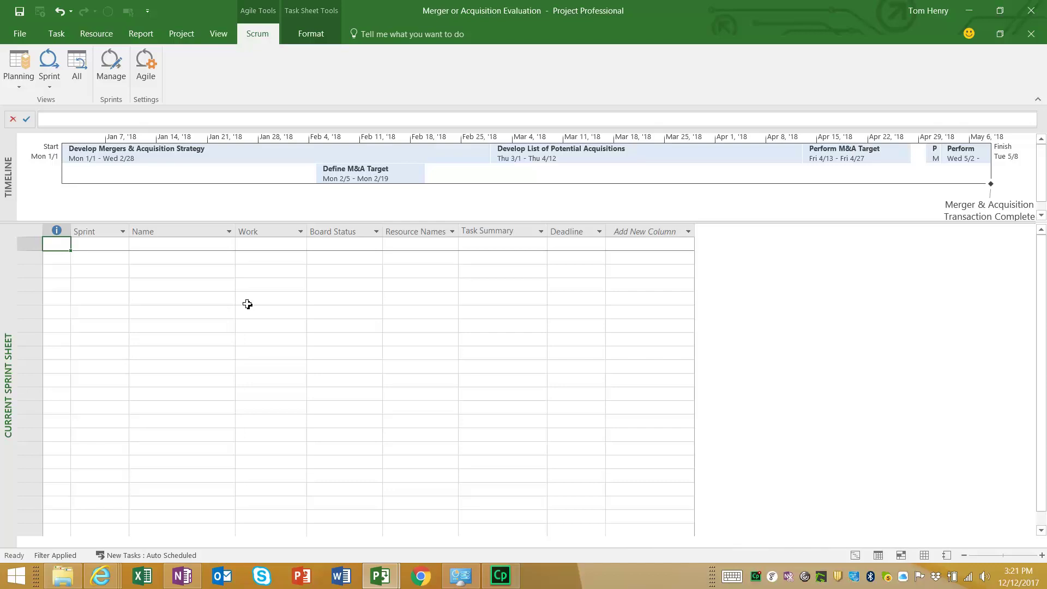
drag(195, 223, 190, 132)
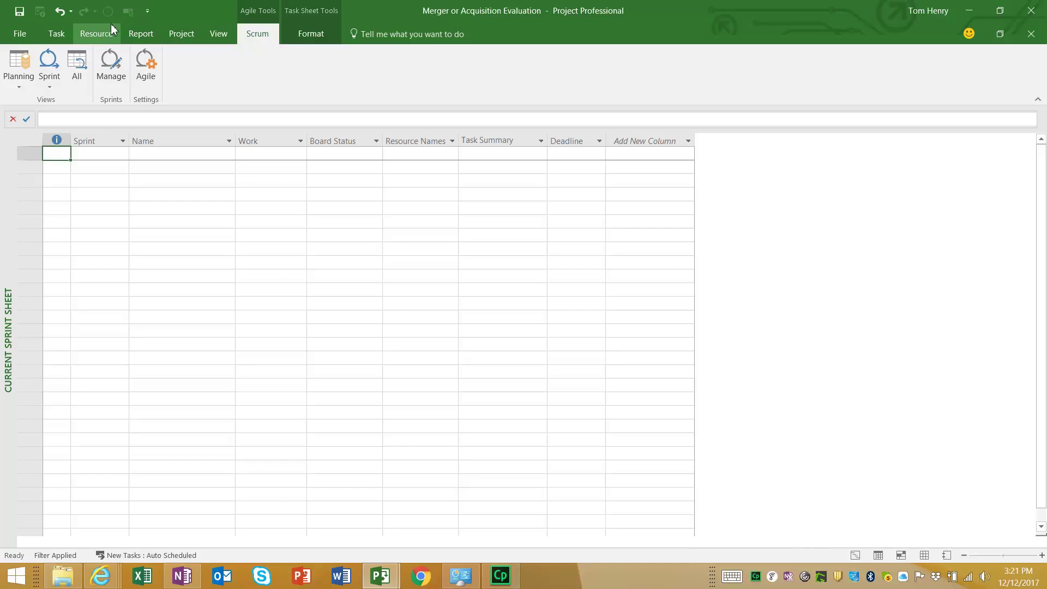
Set the project's current date to January 1, 2018 and reload the Current Sprint Sheet
click(181, 36)
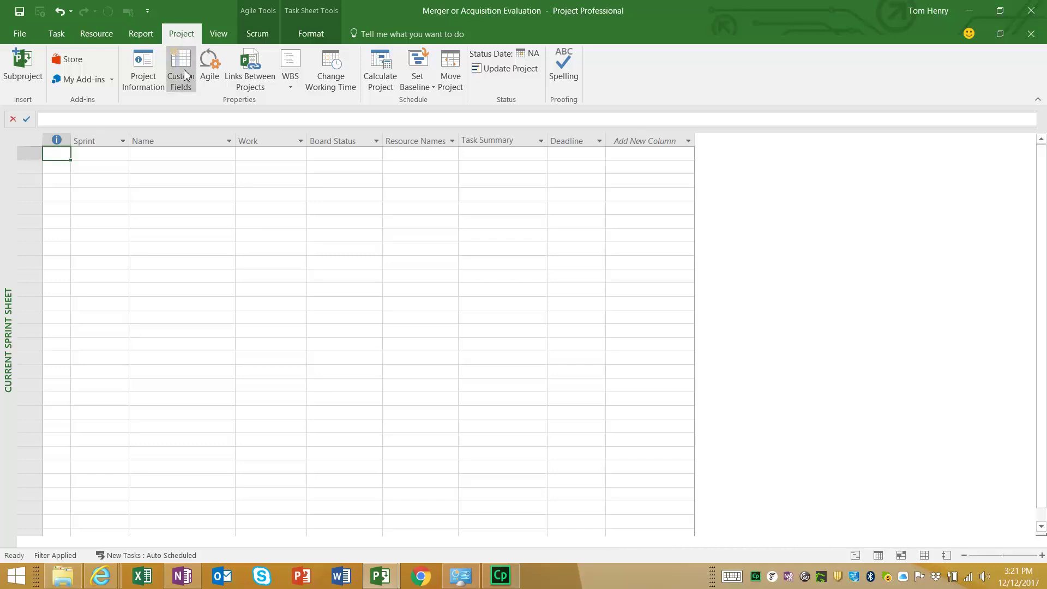
click(144, 72)
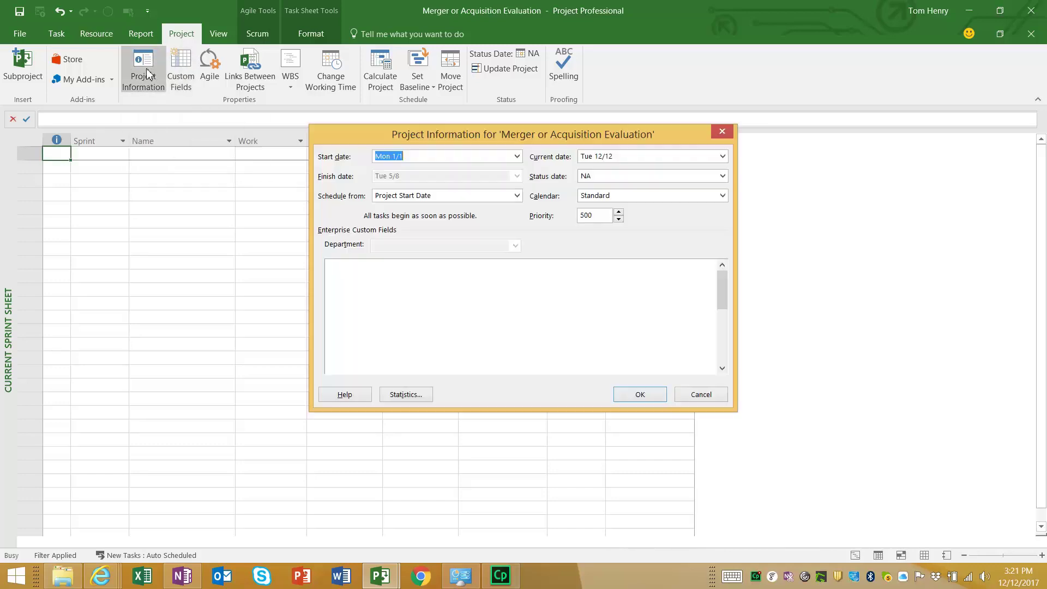
click(722, 157)
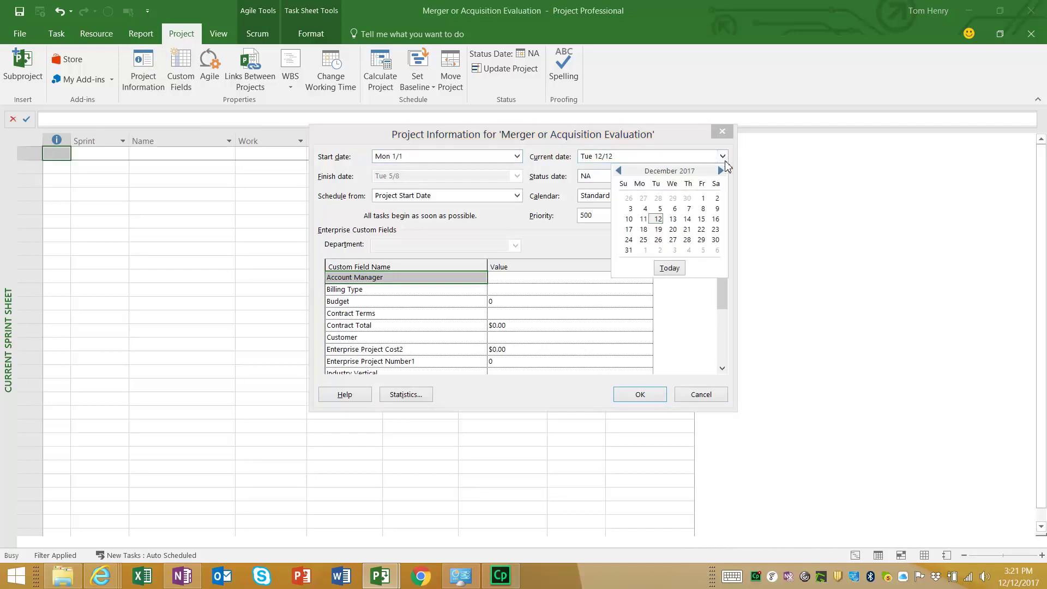
click(721, 171)
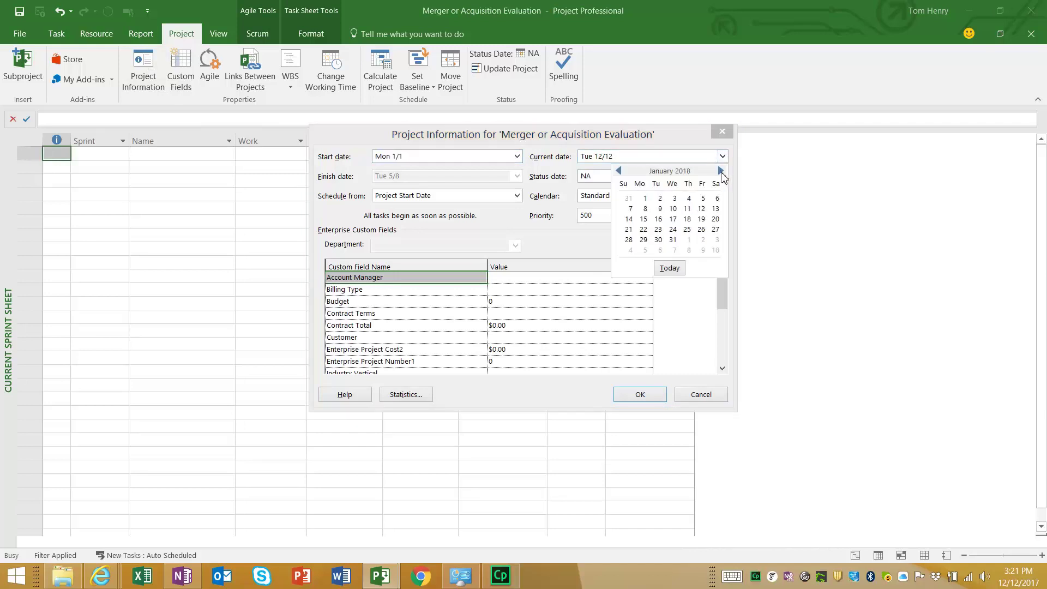
click(644, 198)
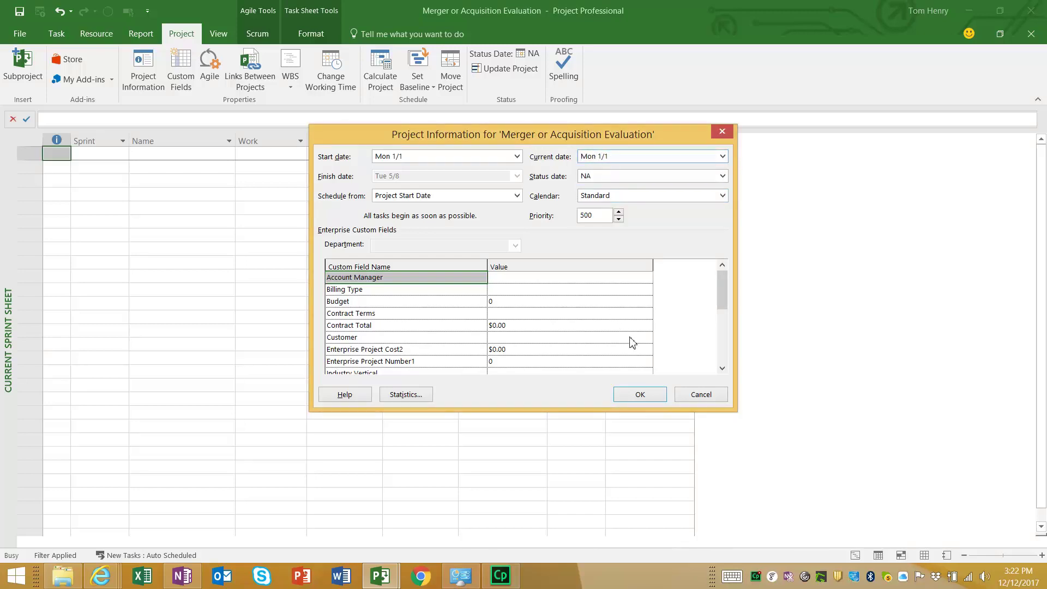
click(640, 395)
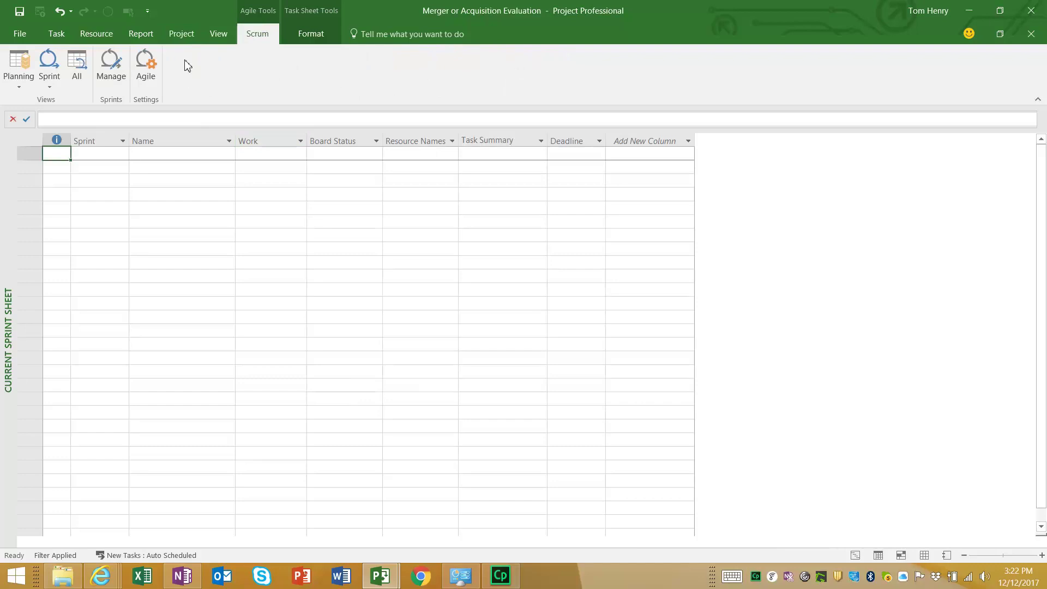
click(48, 81)
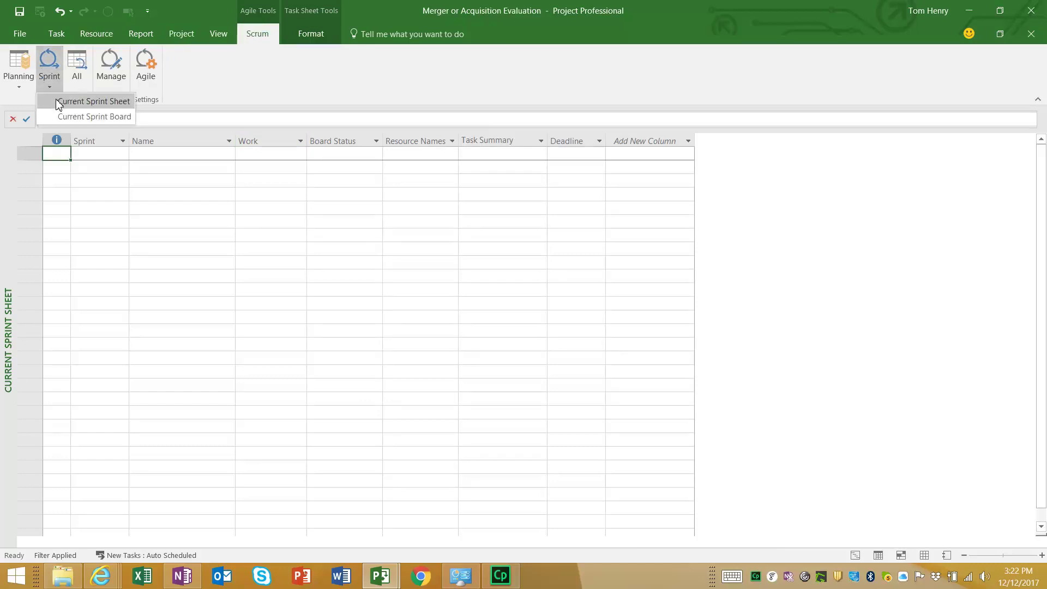
click(60, 102)
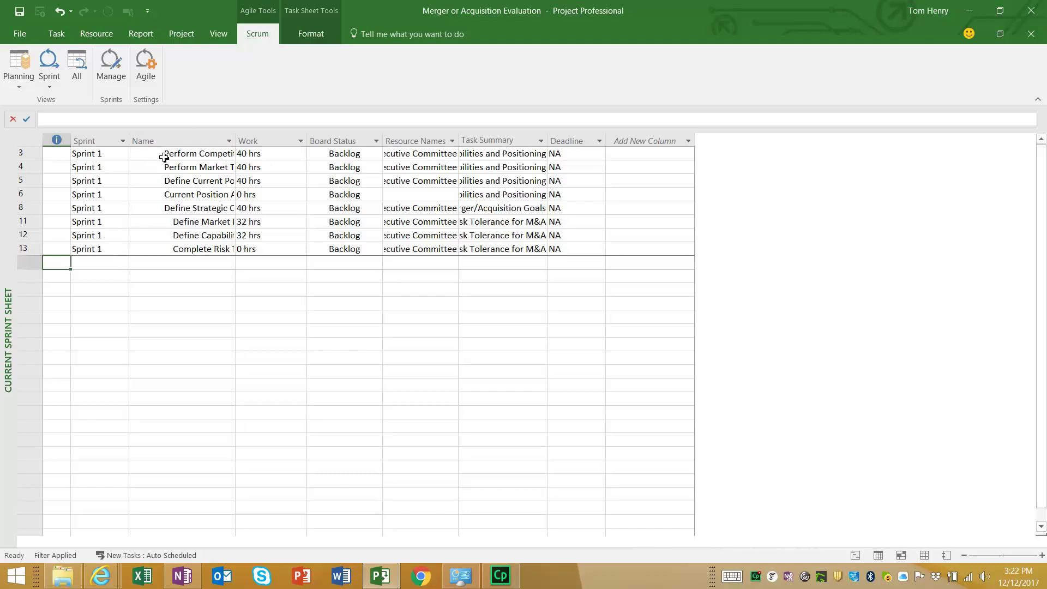
Set the project's current date to January 8, 2018 and reload the Current Sprint Sheet
click(181, 34)
click(145, 87)
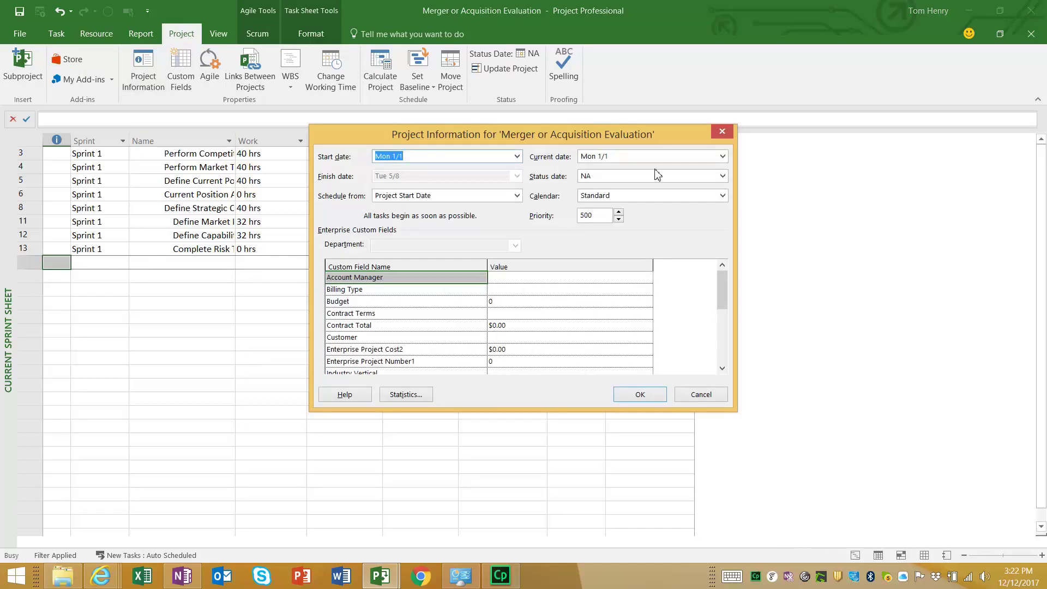
click(723, 157)
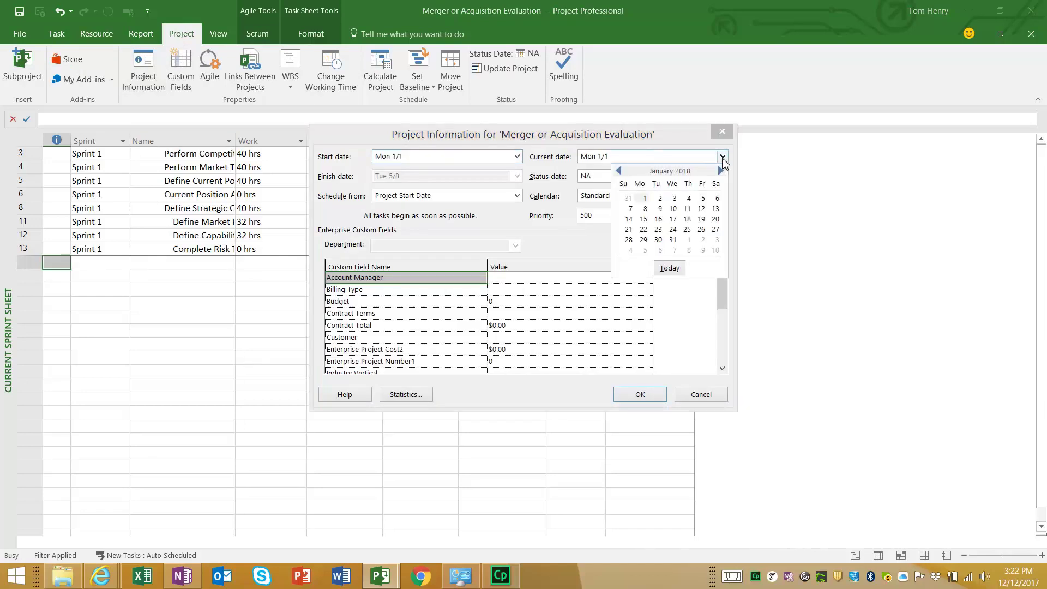
click(646, 209)
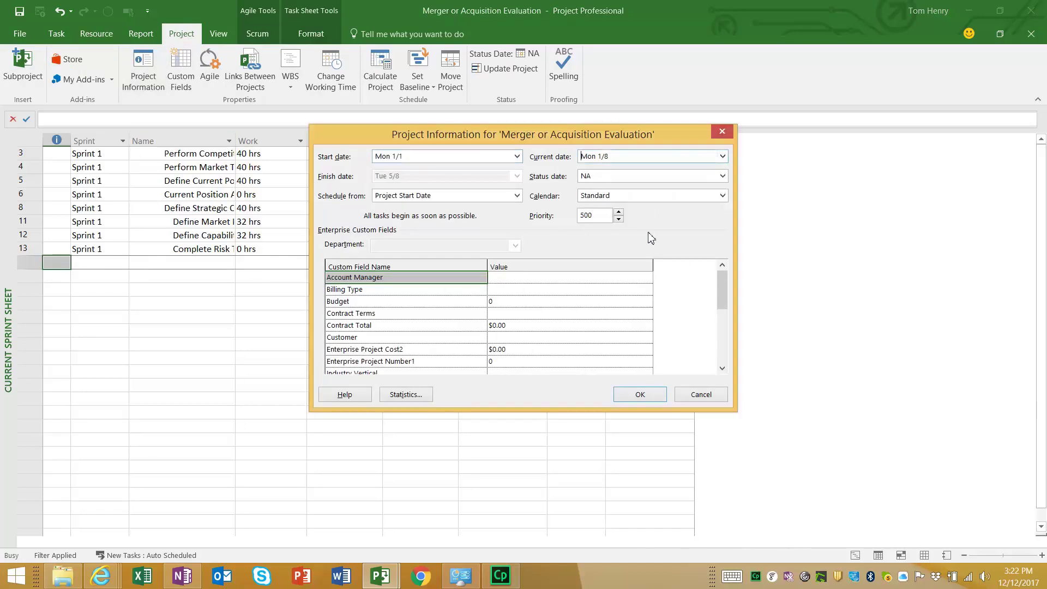
click(640, 394)
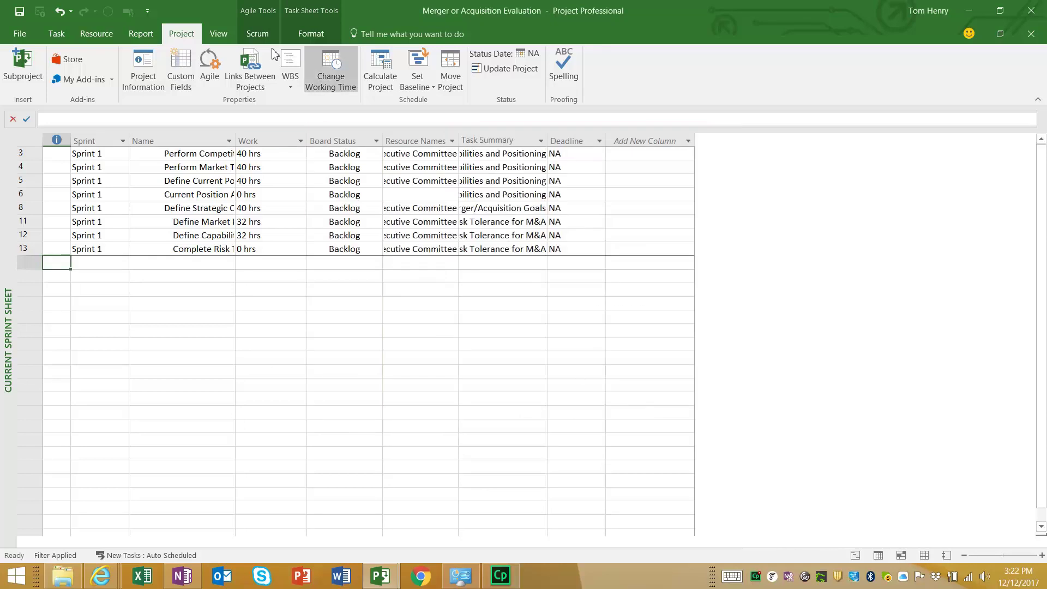
scroll(165, 59, down, 2)
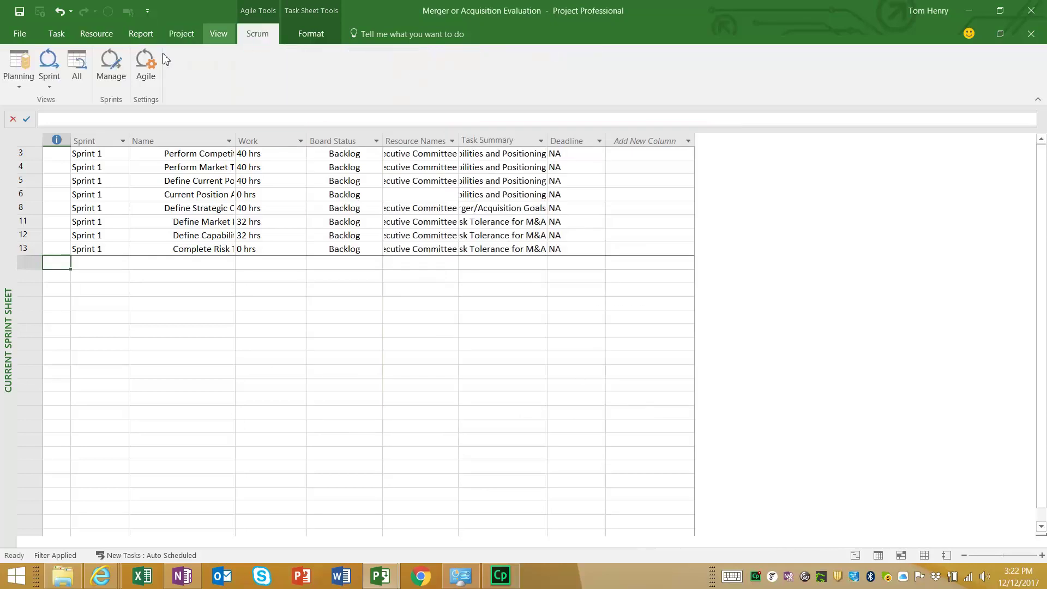
click(50, 79)
click(60, 101)
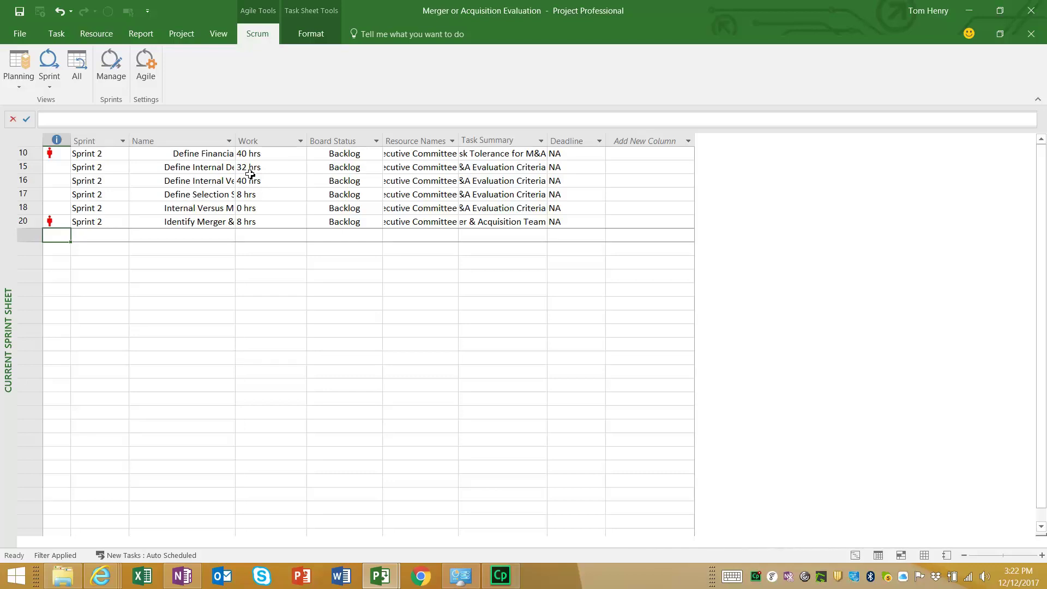
Return the project's current date to January 1, 2018 and reload the Current Sprint Sheet
click(181, 33)
click(136, 76)
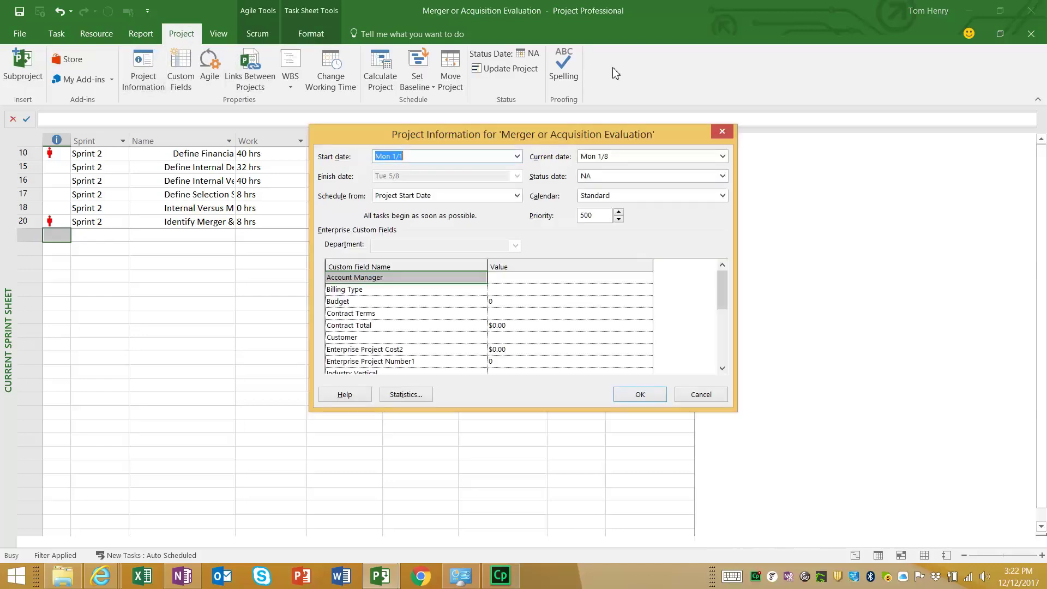
click(723, 157)
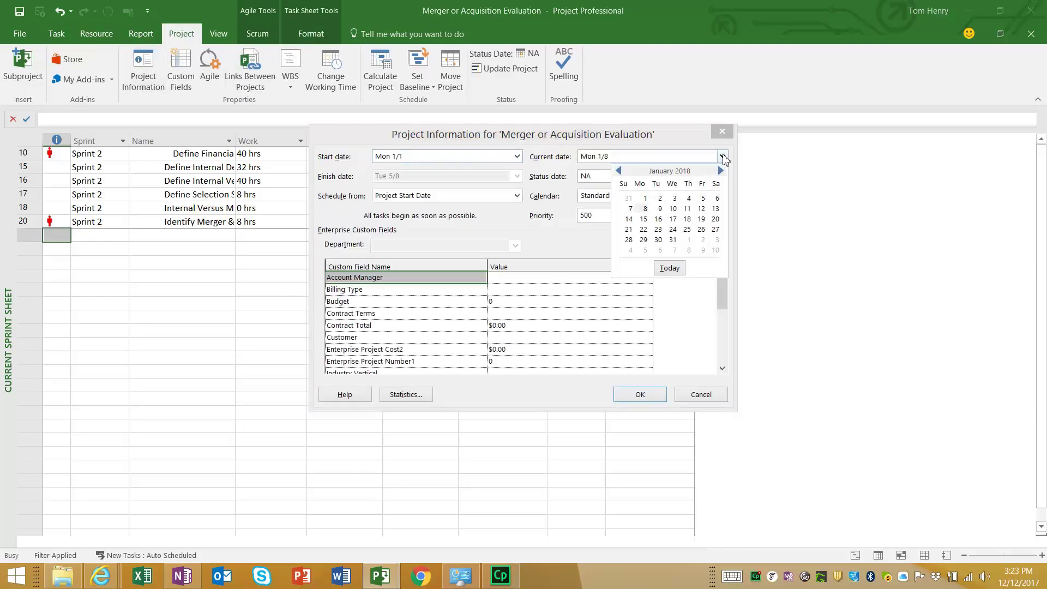
click(648, 198)
click(641, 395)
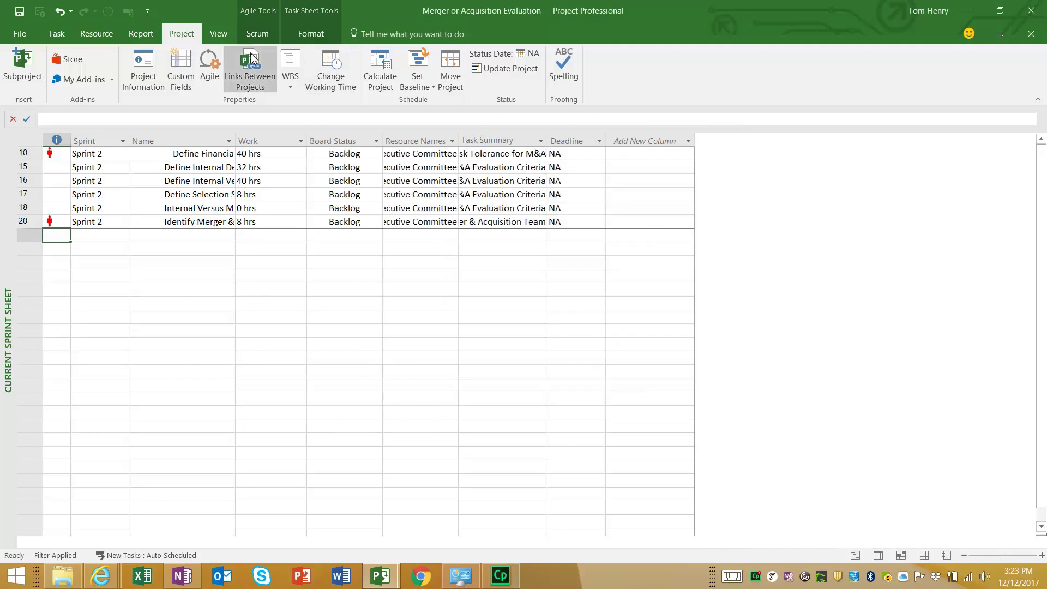
click(229, 36)
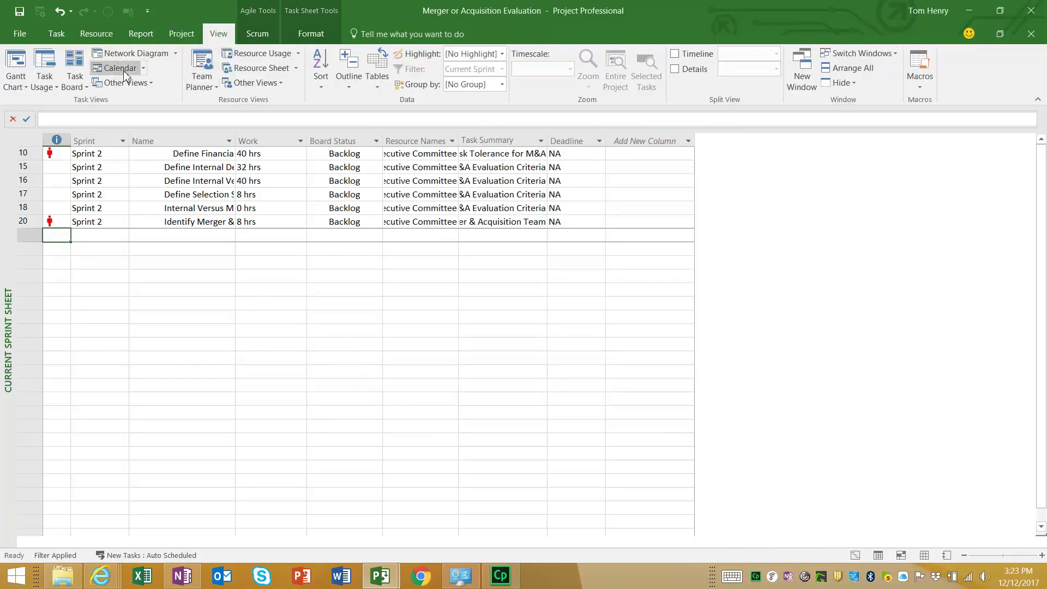
click(257, 33)
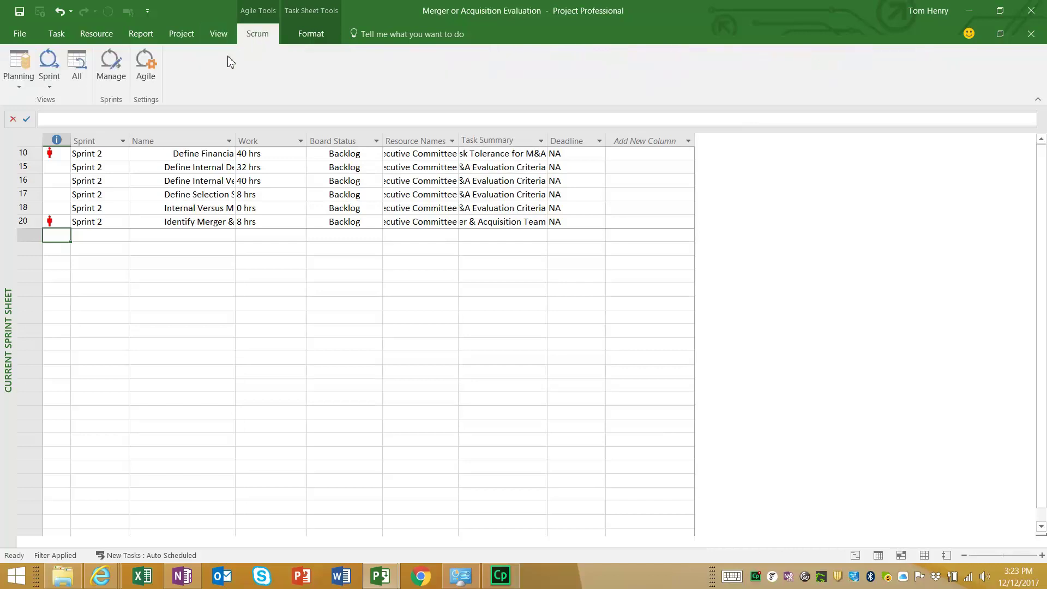
click(53, 73)
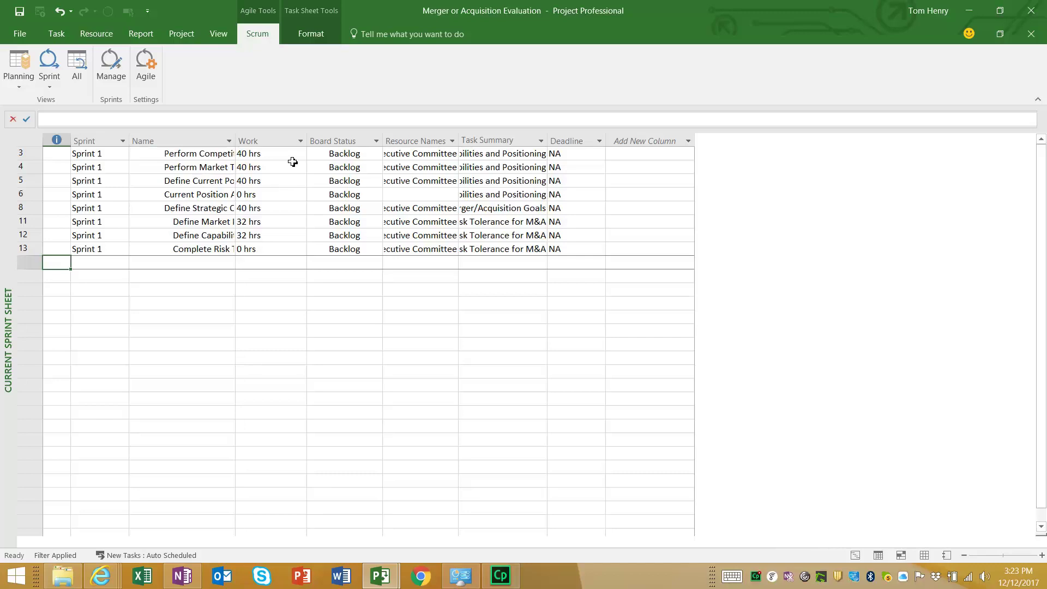
Set the Board Status of Perform Market Trend Analysis to Next up and of Define Current Positioning and Gaps to In progress
click(359, 169)
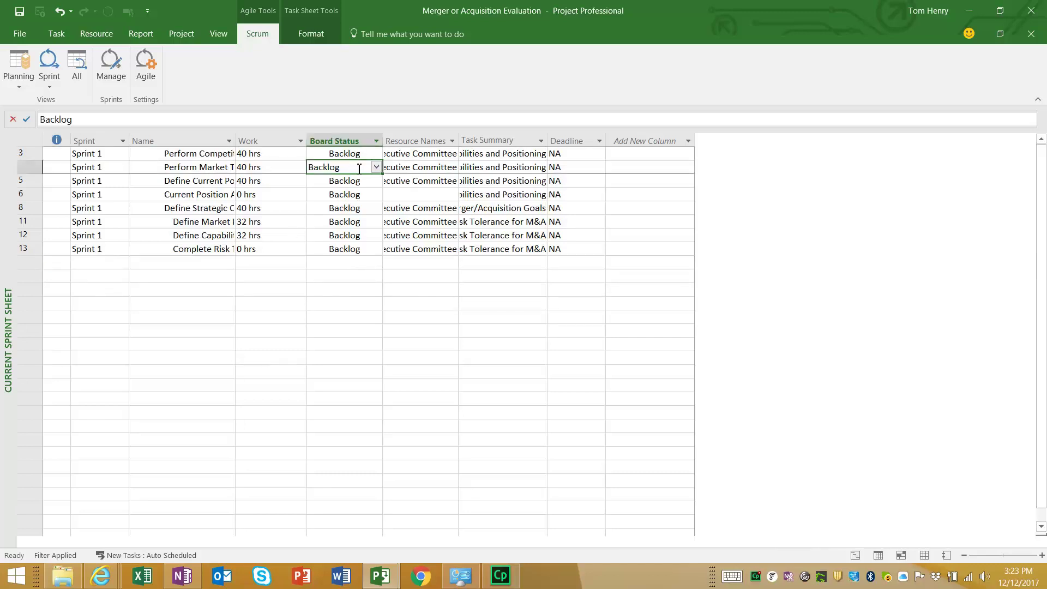
click(376, 167)
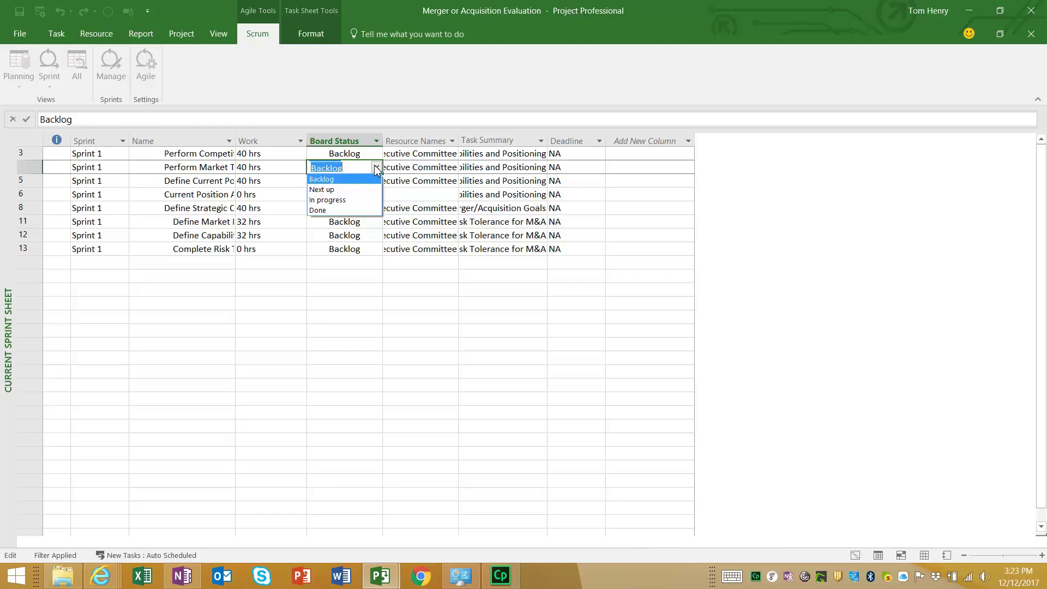
click(358, 193)
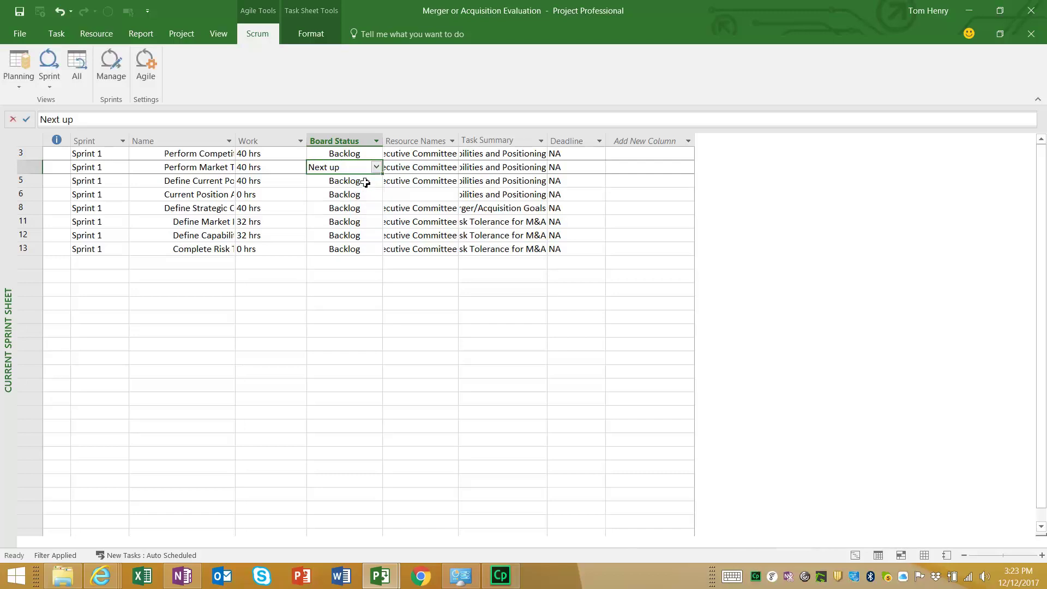
click(380, 180)
click(376, 181)
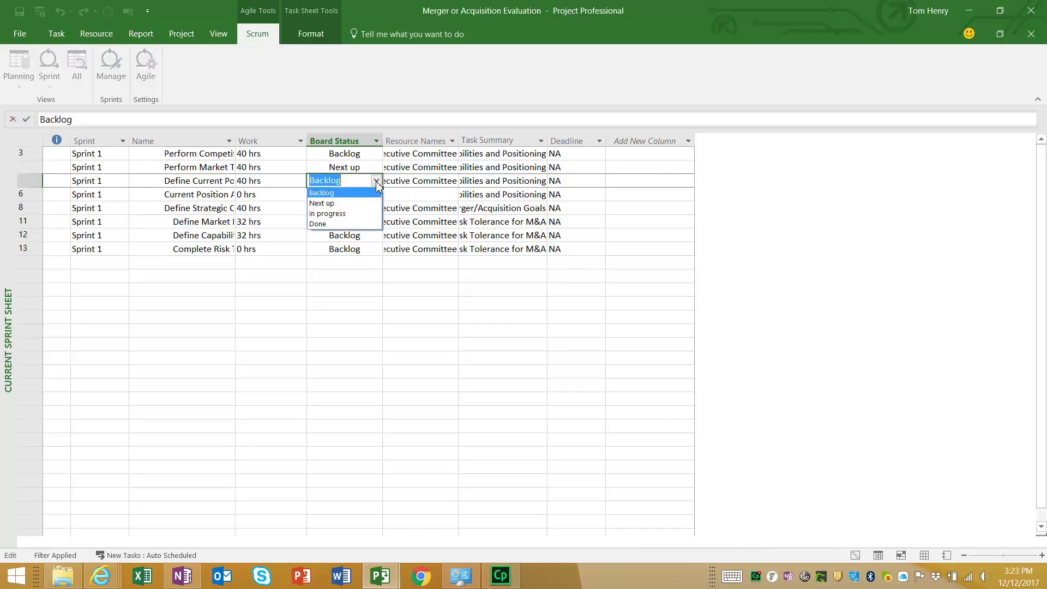
click(368, 214)
click(203, 290)
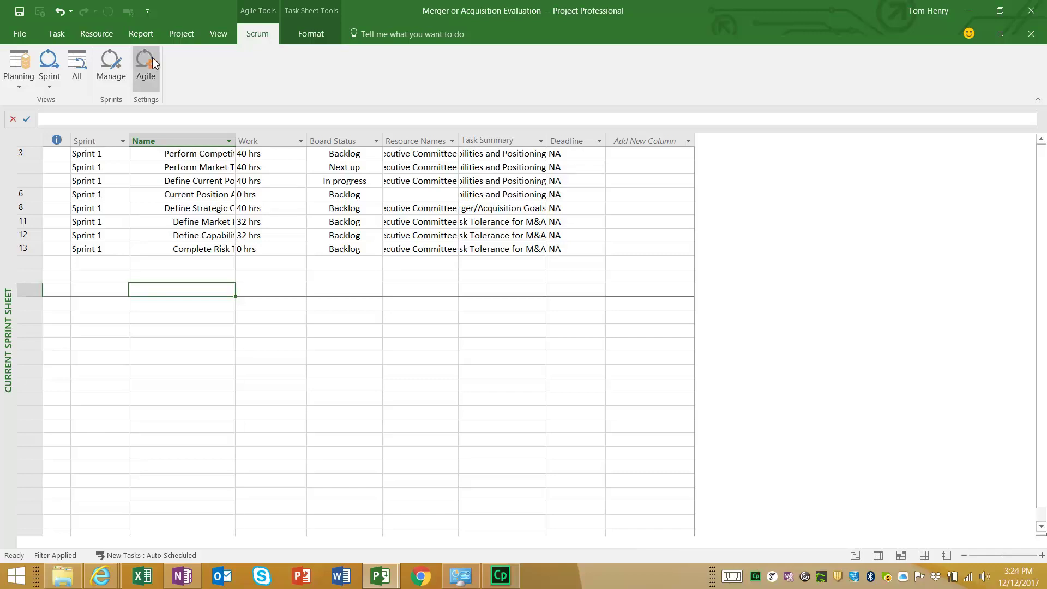
Open the Current Sprint Board and move Perform Competitive Analysis and Define Capabilities Risk Tolerance to In progress
click(45, 88)
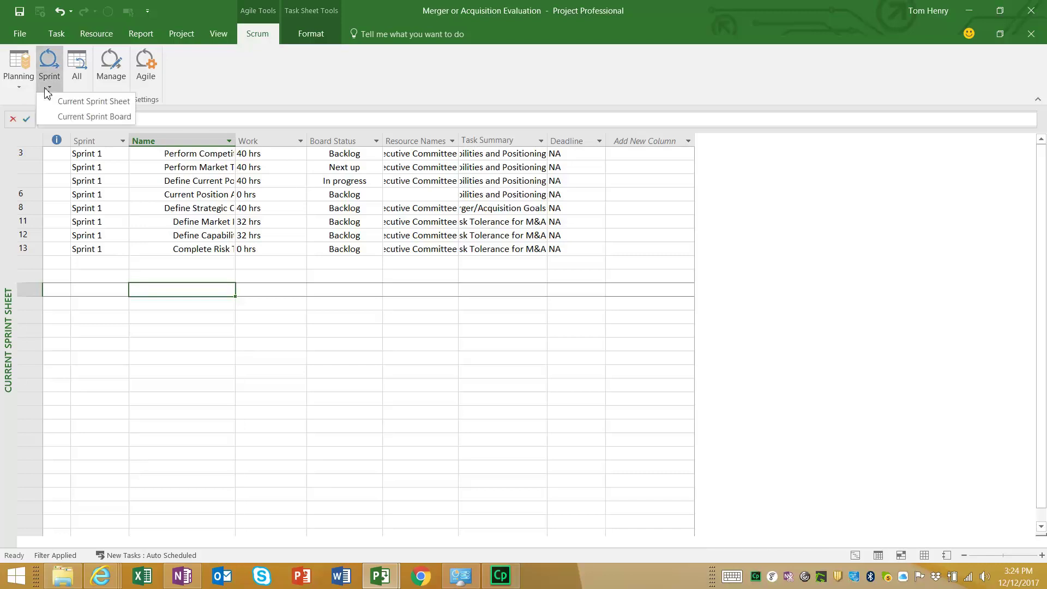
click(61, 118)
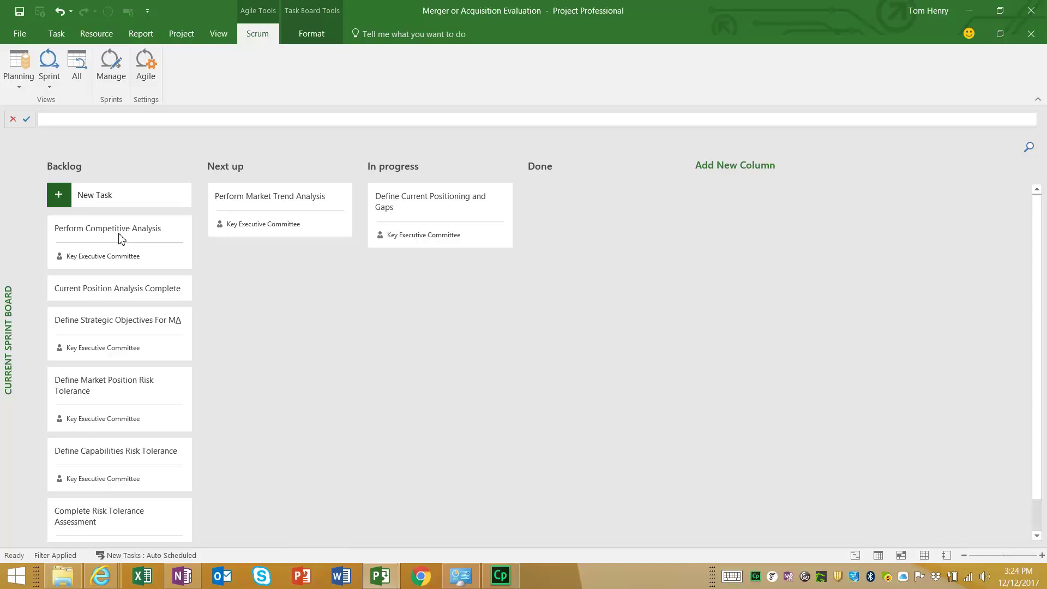
drag(121, 239, 387, 332)
drag(120, 388, 406, 378)
Move Complete Risk Tolerance Assessment and Define Market Position Risk Tolerance to Next up, and Define Strategic Objectives For MA to Done
drag(129, 404, 235, 328)
drag(90, 325, 225, 311)
drag(90, 268, 553, 220)
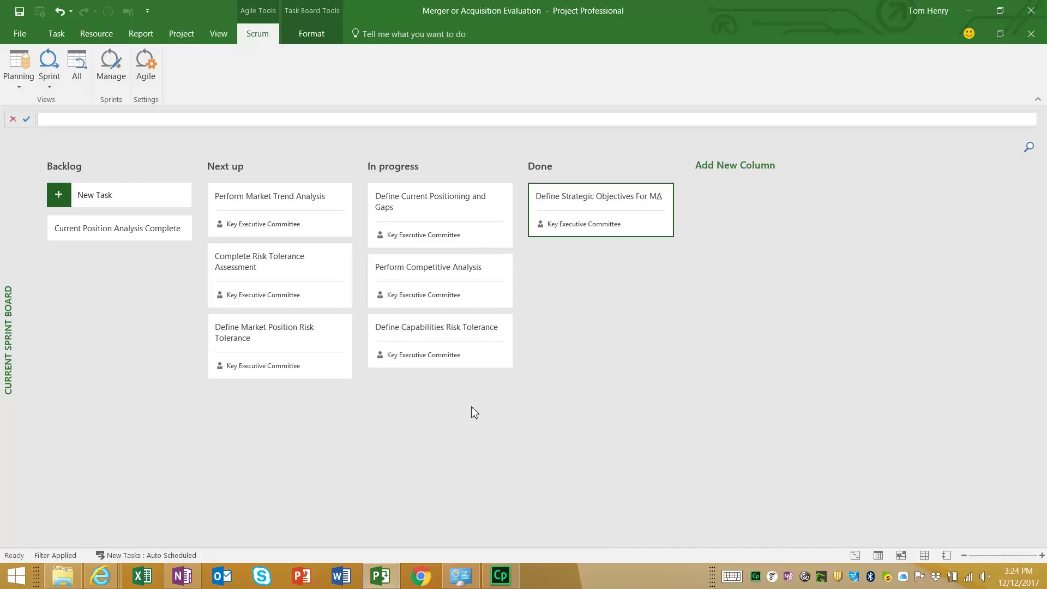
Add a Ready column to the board, moving Define Strategic Objectives For MA into it and Define Current Positioning and Gaps to Done
click(734, 166)
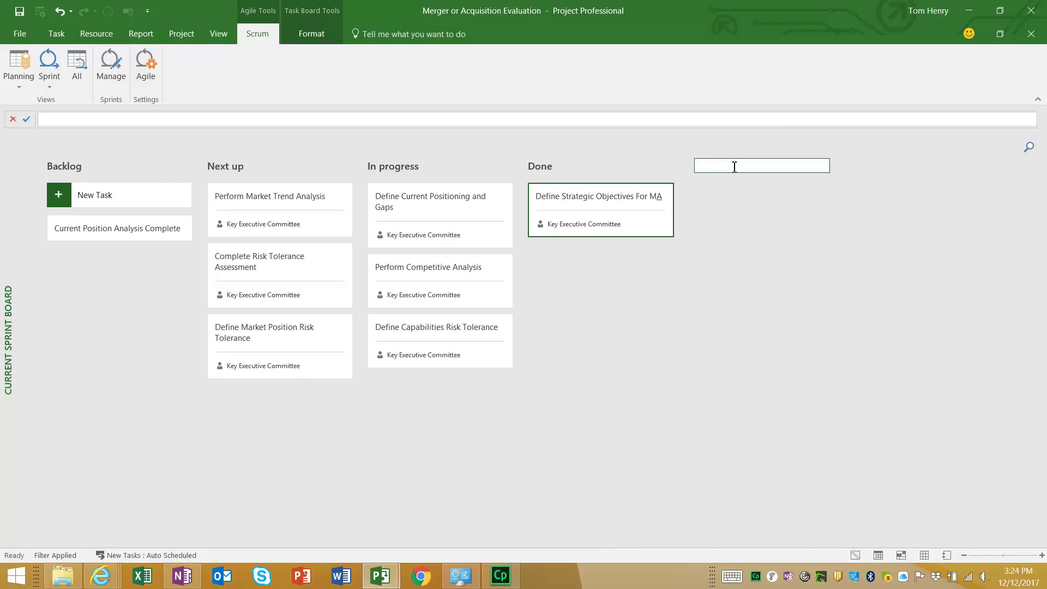
text(Ready)
key(Return)
drag(538, 196, 753, 222)
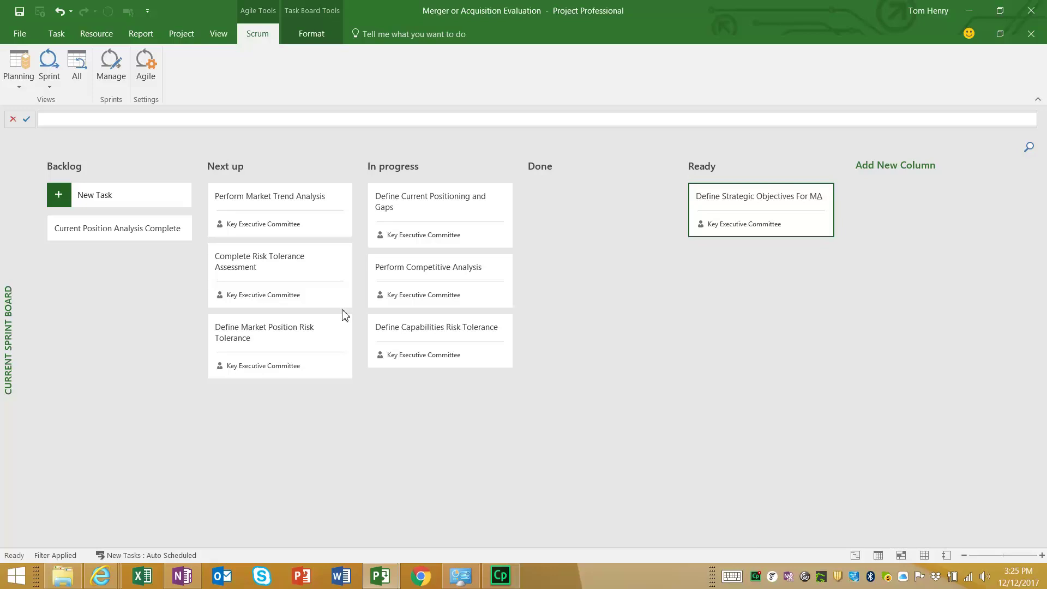
drag(426, 204, 580, 202)
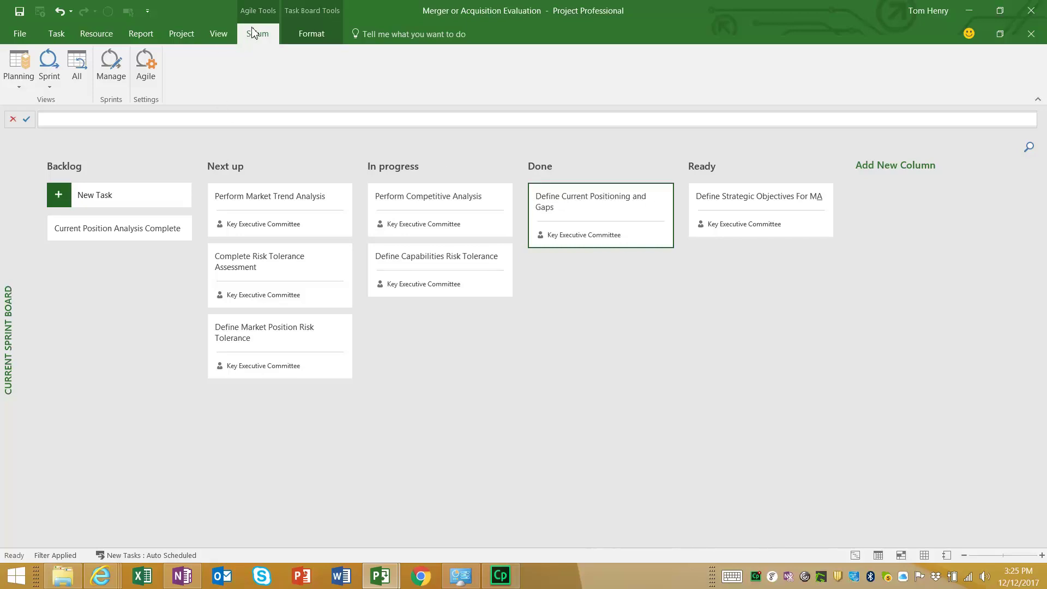
Review the task schedule in the Gantt Chart view, and return to the Current Sprint Board
click(218, 34)
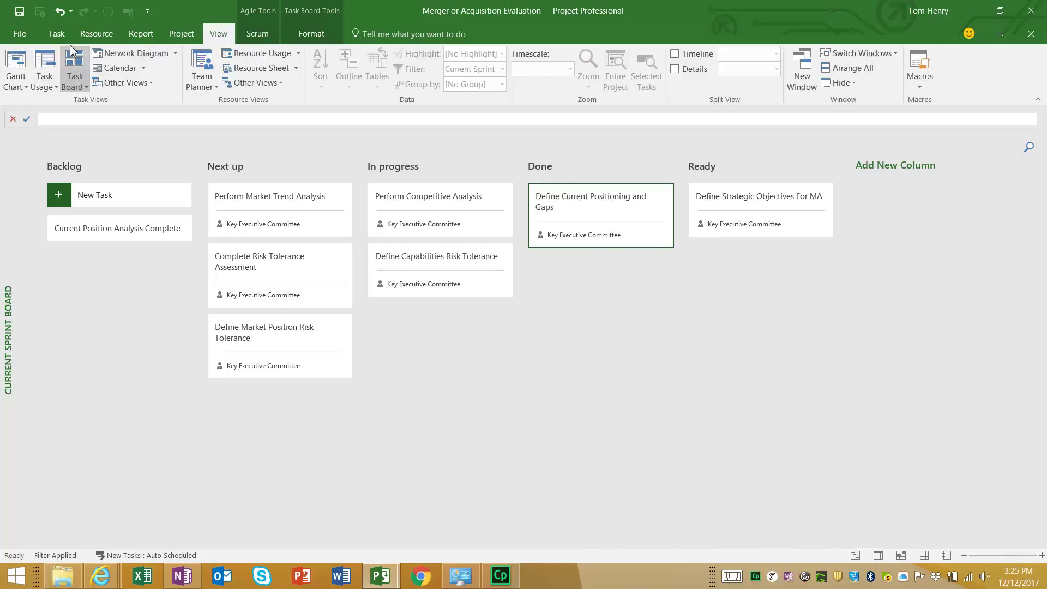
click(13, 62)
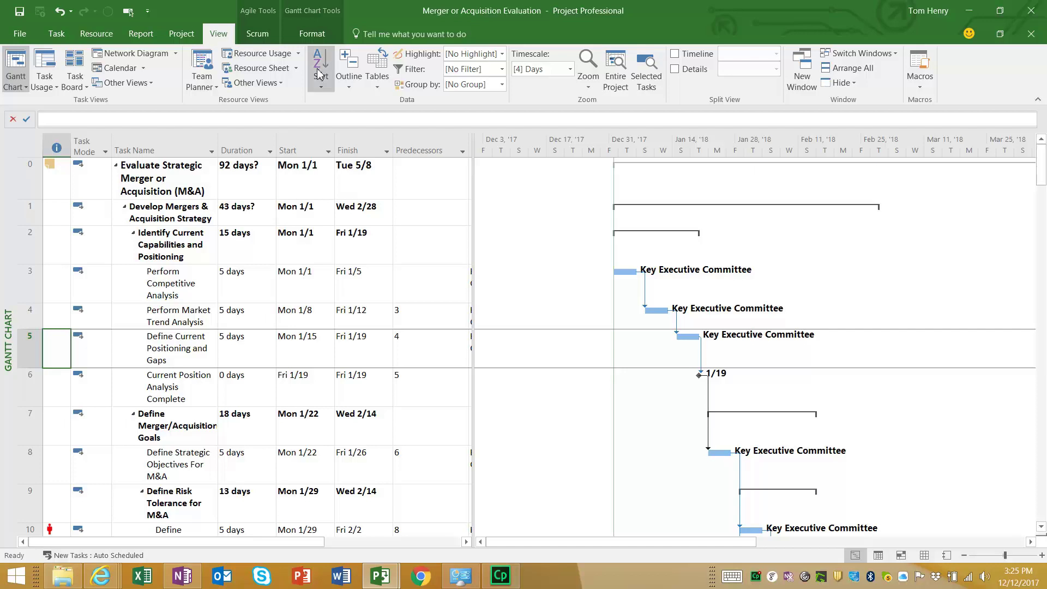
click(258, 33)
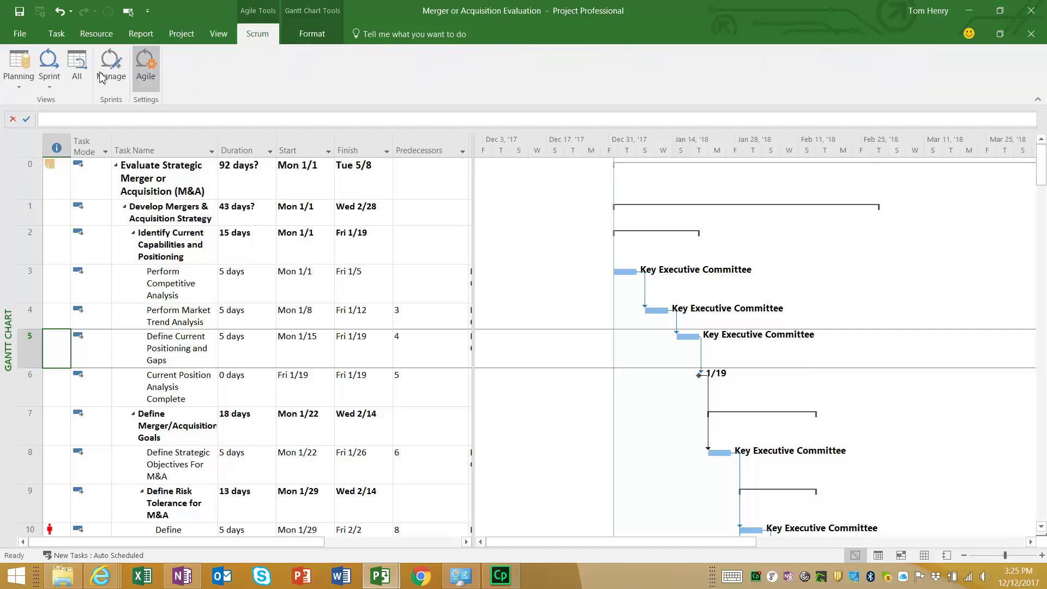
click(49, 85)
click(49, 116)
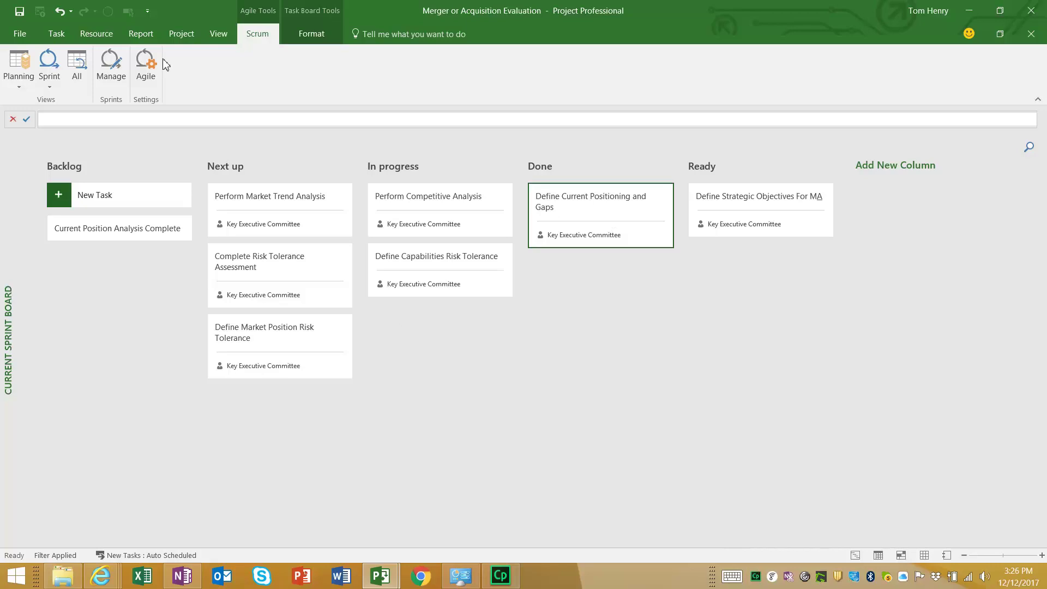
Mark the Define Current Positioning and Gaps task as 100% complete
click(58, 35)
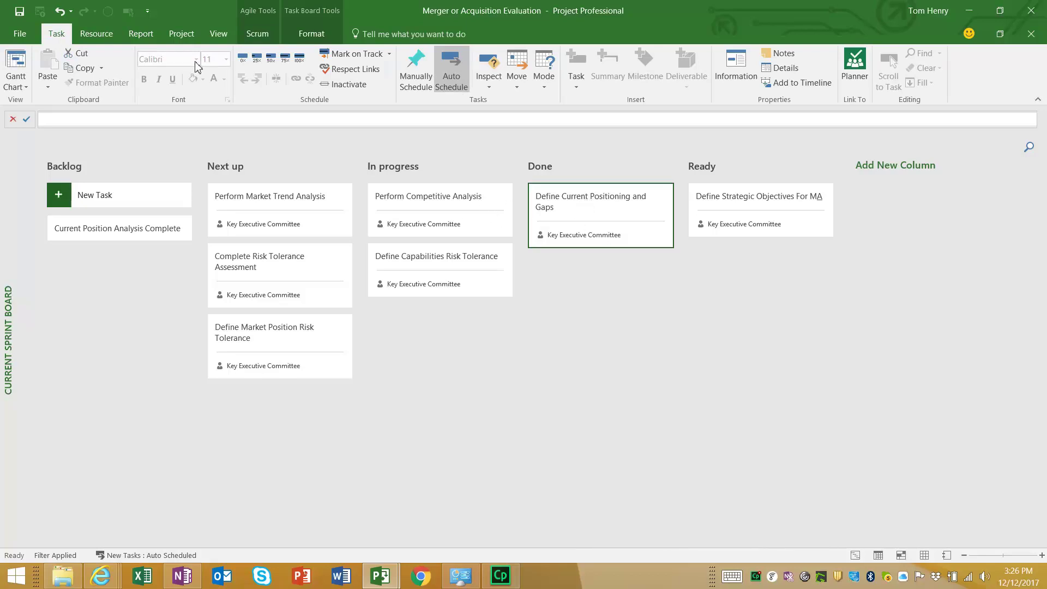
click(300, 58)
click(465, 191)
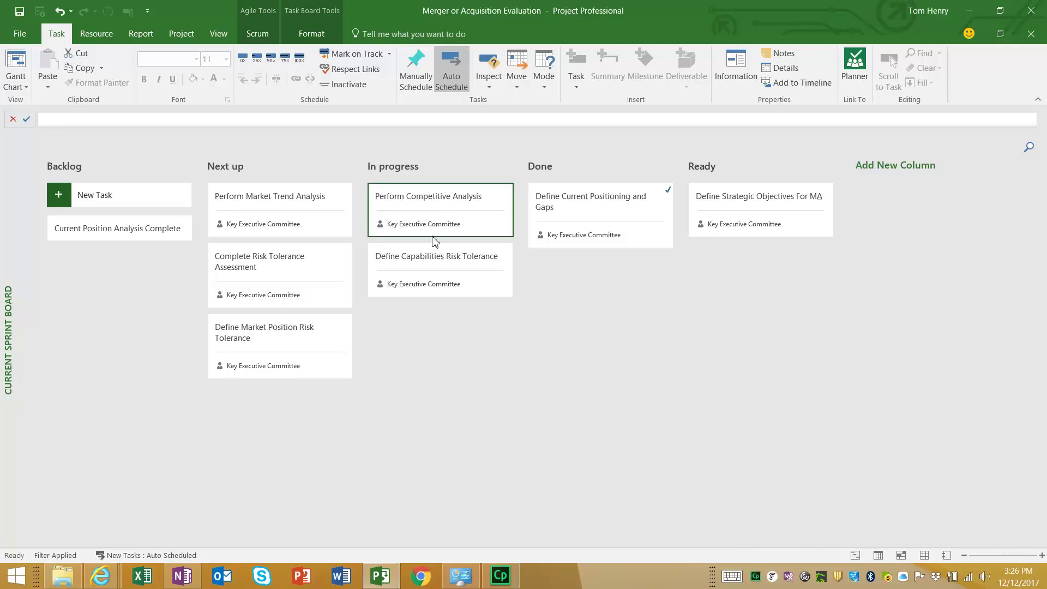
Move Perform Competitive Analysis to the Done column and mark it 100% complete
right_click(437, 266)
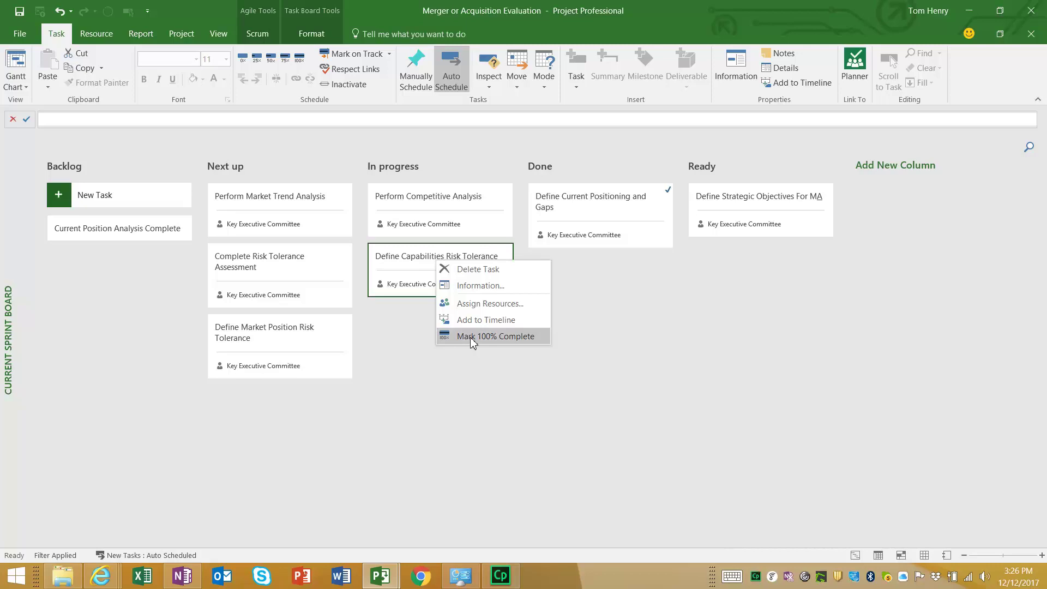
click(420, 346)
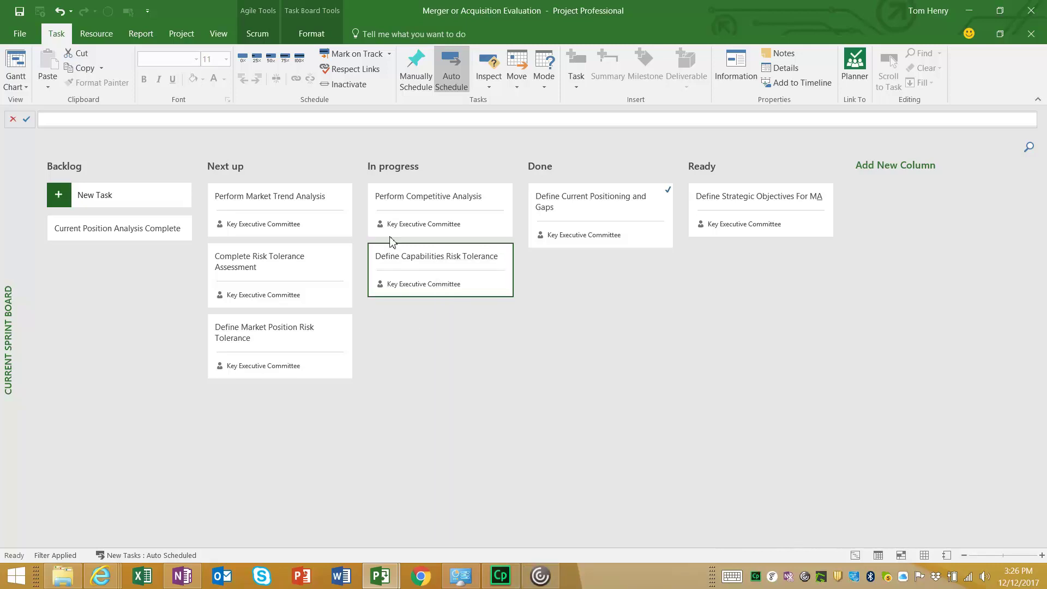
drag(489, 200, 634, 304)
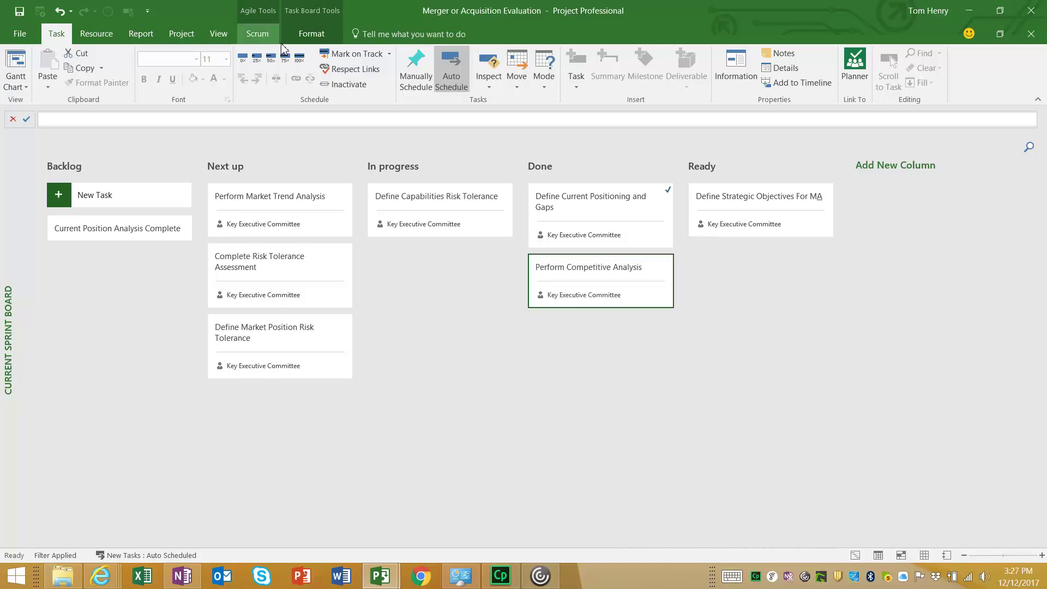
click(299, 58)
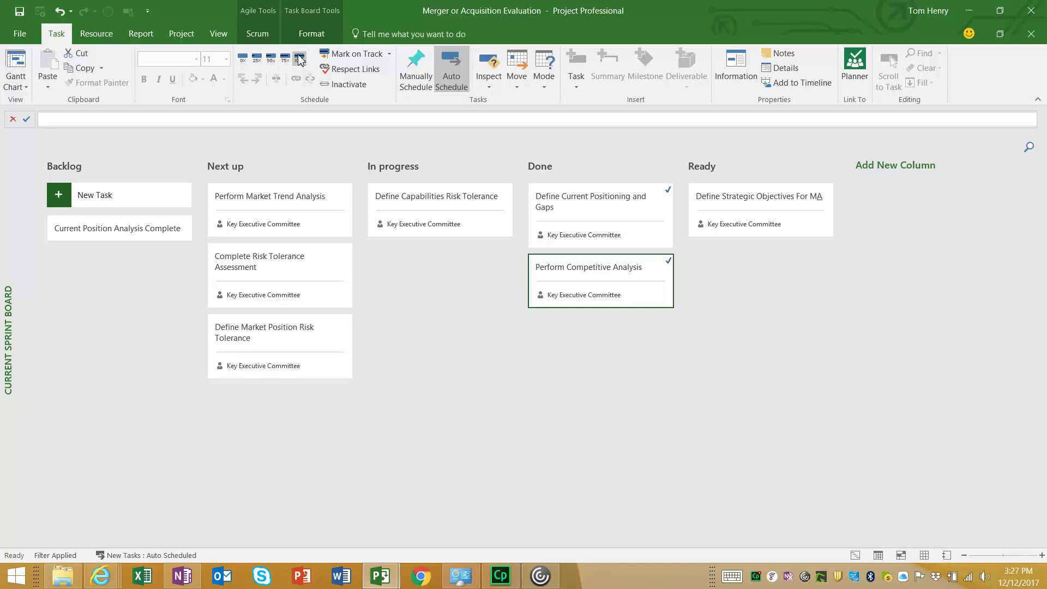
Show all agile tasks across the sprints and add a task named "new task" at the end of the list
click(259, 35)
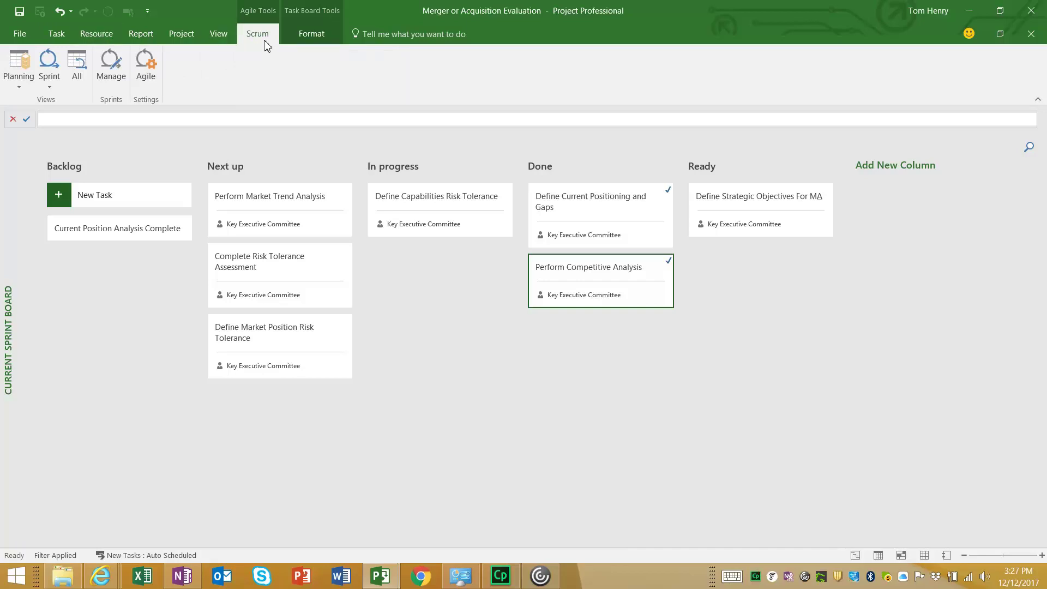
click(78, 64)
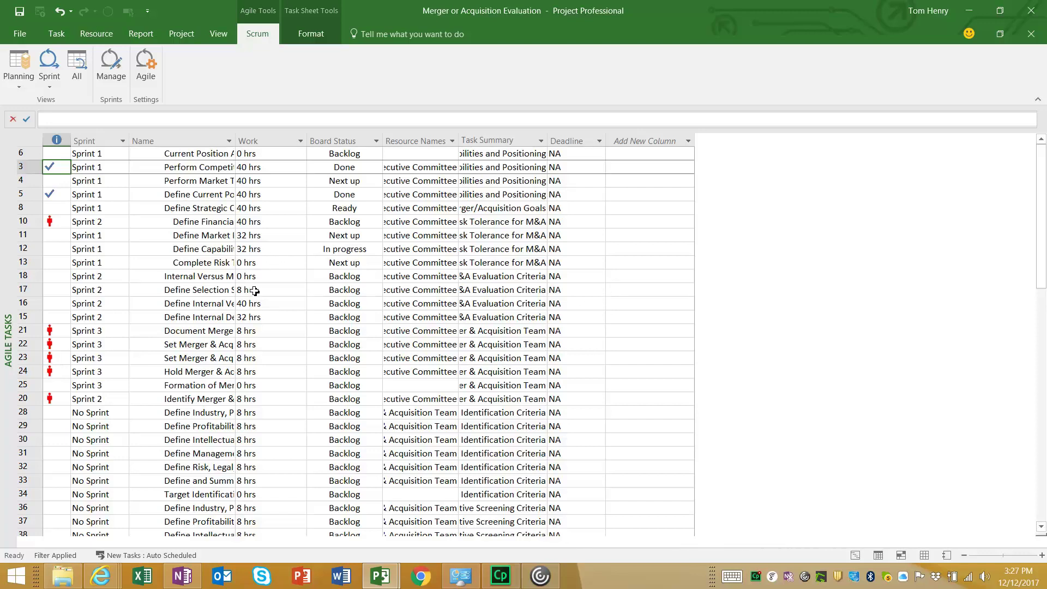
scroll(255, 290, down, 8)
scroll(255, 293, down, 15)
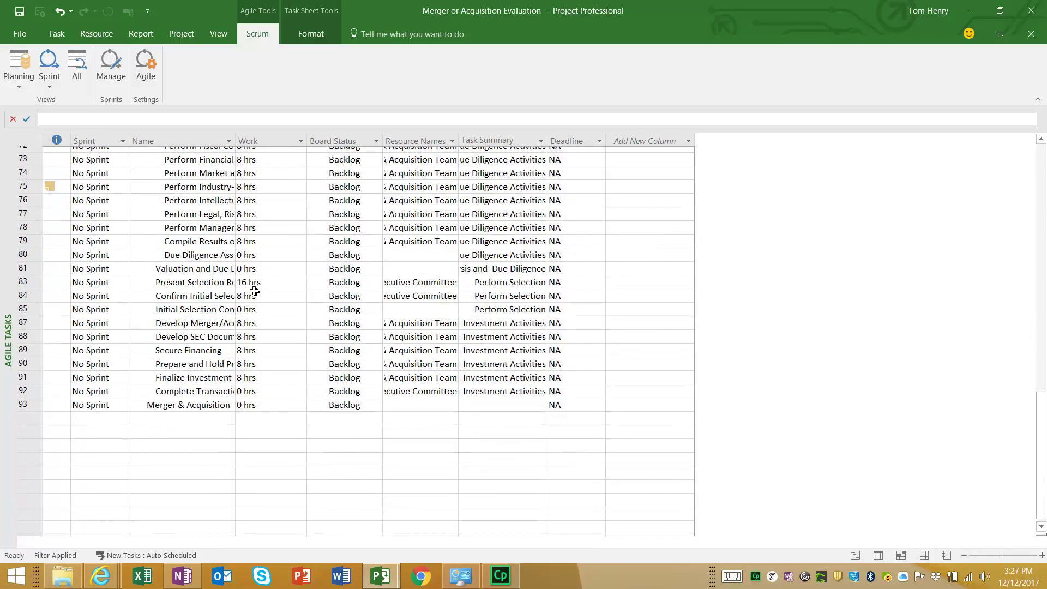
click(193, 344)
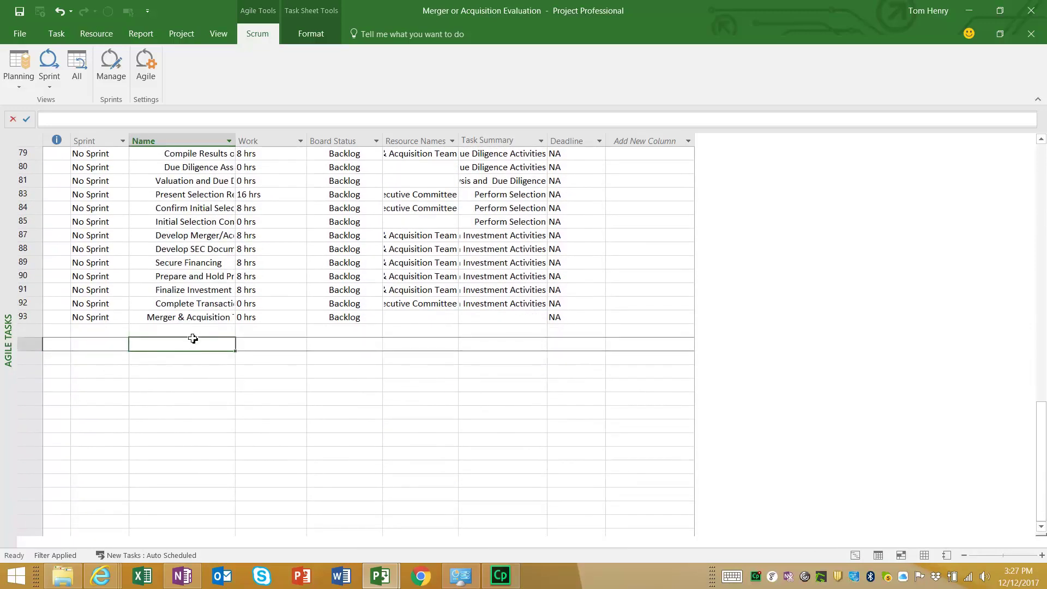
click(194, 331)
text(new task)
key(Return)
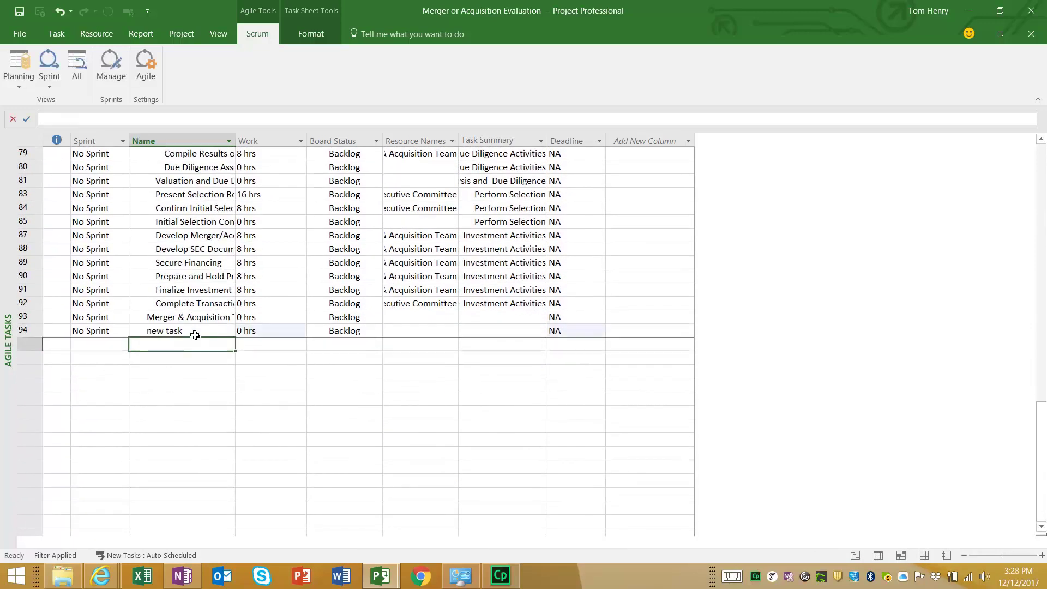
Assign the new task to Sprint 5 with the Board Status Backlog
click(123, 331)
click(123, 331)
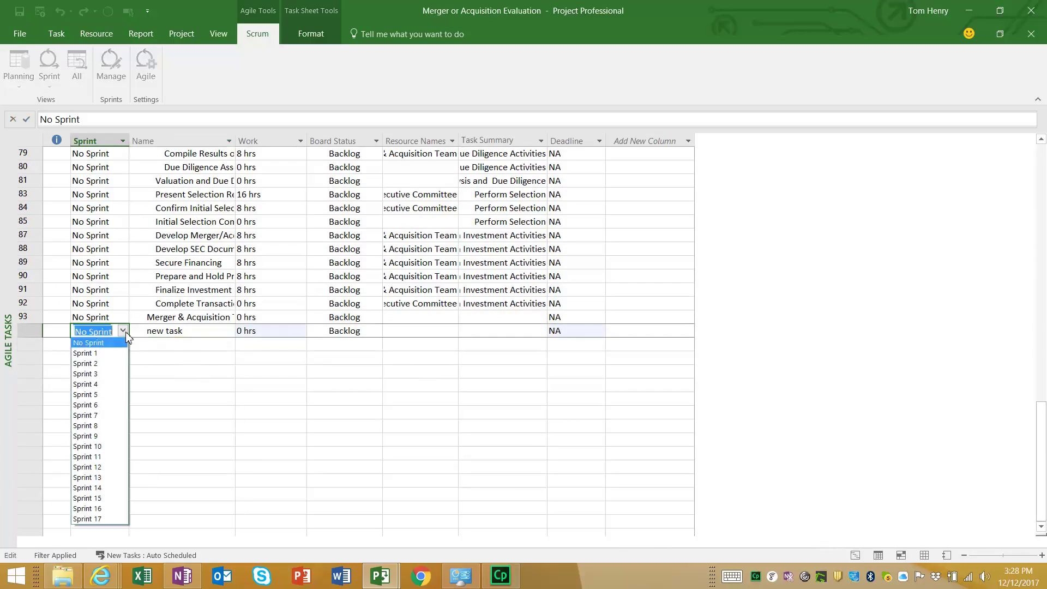
click(109, 394)
click(342, 325)
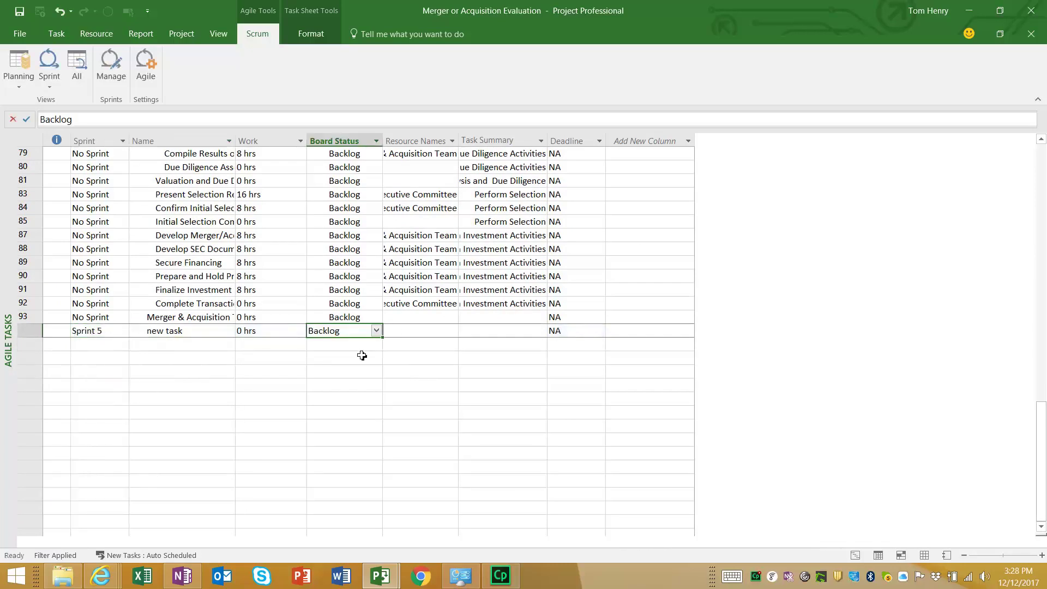
click(378, 333)
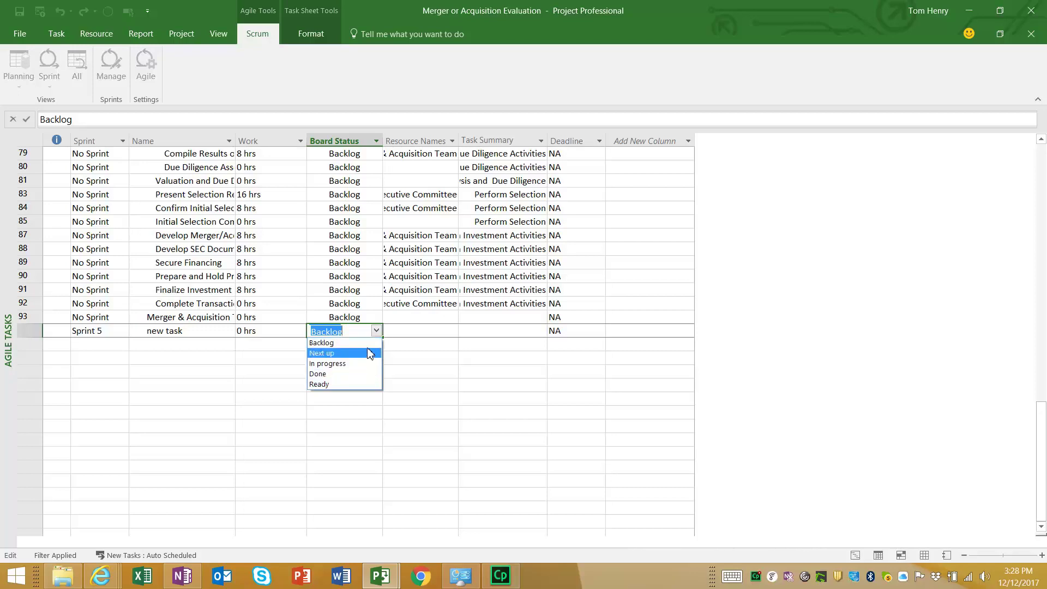
click(370, 343)
click(272, 362)
scroll(278, 338, up, 15)
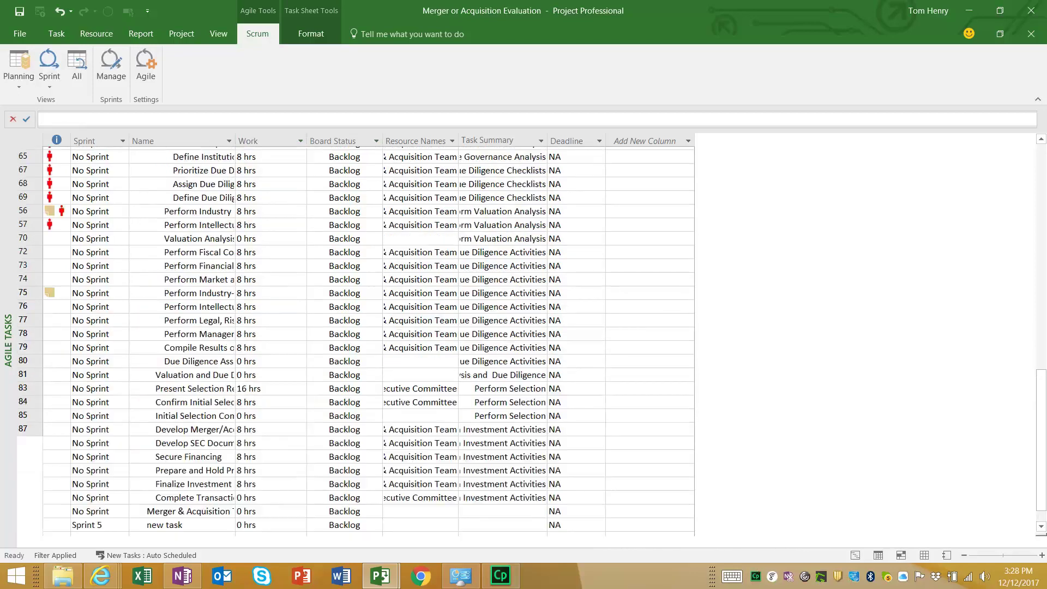